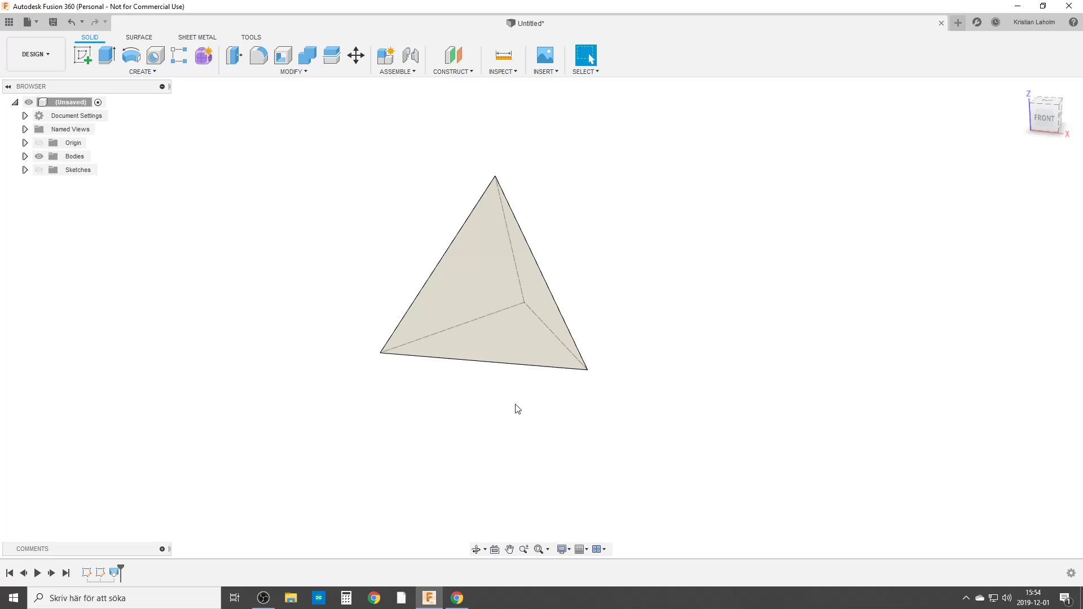
# Step: Orbit the finished tetrahedron to inspect it from two new angles
pyautogui.keyDown('shift'); pyautogui.moveTo(521, 405); pyautogui.dragTo(508, 386, button='middle'); pyautogui.keyUp('shift')
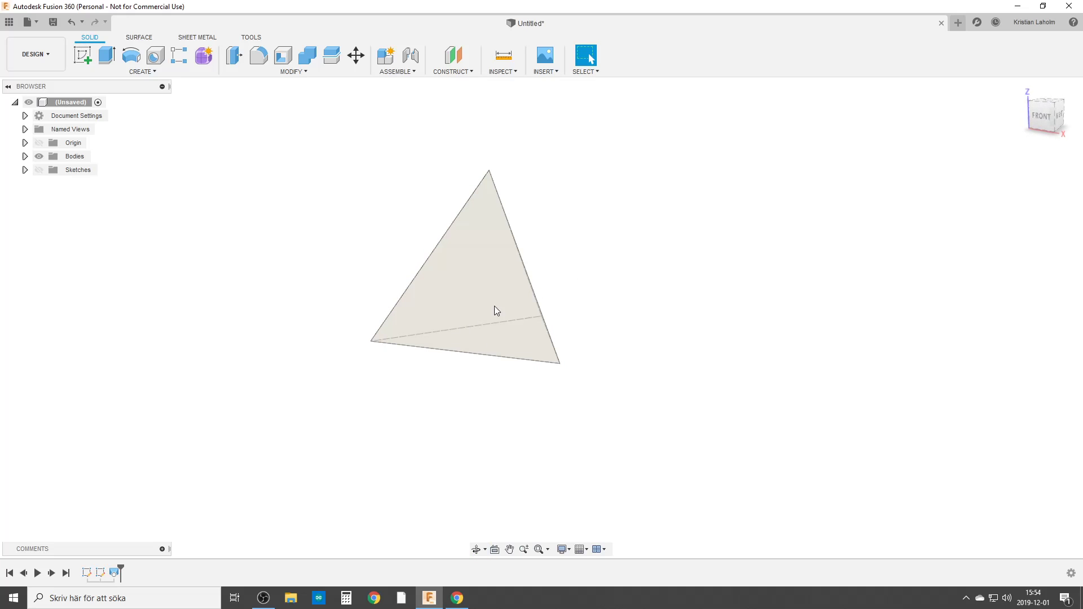
pyautogui.moveTo(526, 330)
pyautogui.keyDown('shift'); pyautogui.mouseDown(button='middle')
pyautogui.moveTo(484, 302)
pyautogui.moveTo(476, 315)
pyautogui.moveTo(479, 280)
pyautogui.moveTo(429, 289)
pyautogui.moveTo(459, 300)
pyautogui.moveTo(425, 281)
pyautogui.moveTo(474, 351)
pyautogui.moveTo(483, 319)
pyautogui.moveTo(489, 336)
pyautogui.moveTo(477, 343)
pyautogui.moveTo(490, 290)
pyautogui.moveTo(496, 327)
pyautogui.moveTo(479, 320)
pyautogui.moveTo(474, 345)
pyautogui.moveTo(457, 353)
pyautogui.moveTo(467, 321)
pyautogui.moveTo(471, 330)
pyautogui.mouseUp(button='middle'); pyautogui.keyUp('shift')
# Step: Start a new design and begin a sketch on the horizontal XY plane
pyautogui.click(958, 22)
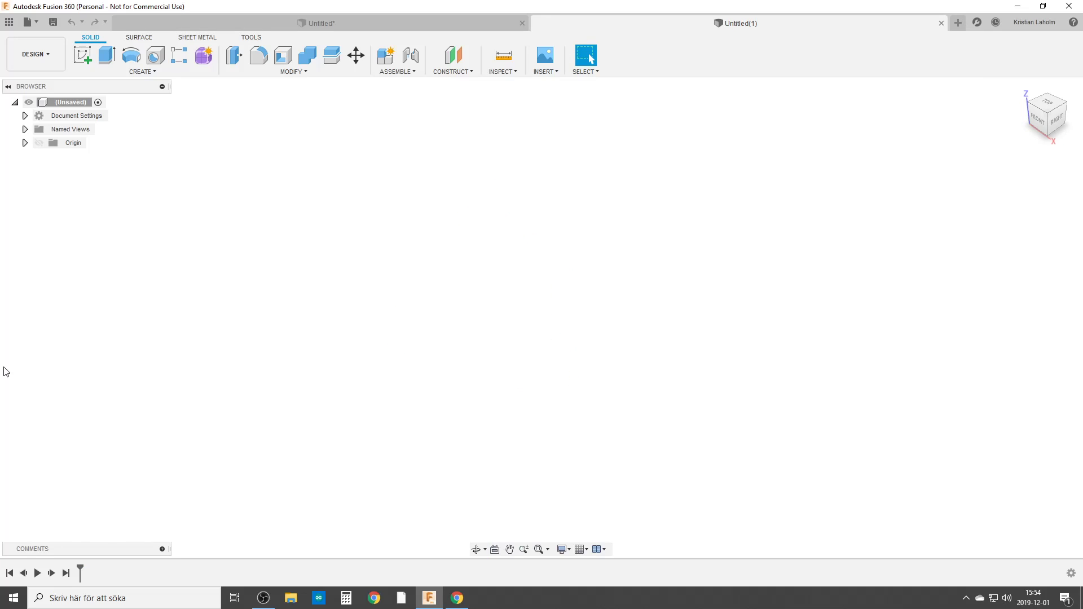
pyautogui.click(83, 55)
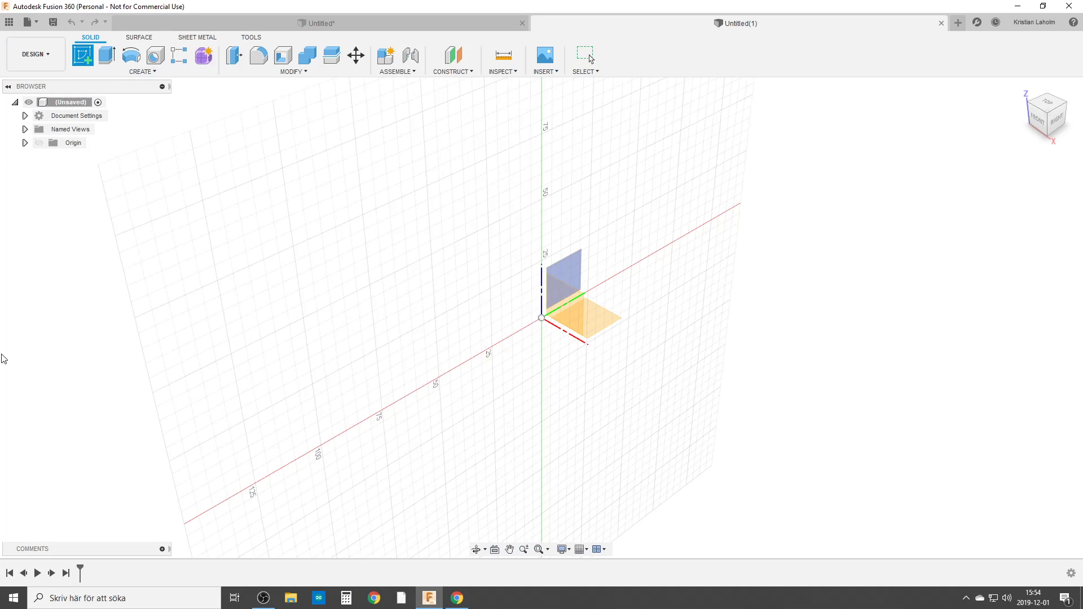
pyautogui.click(598, 318)
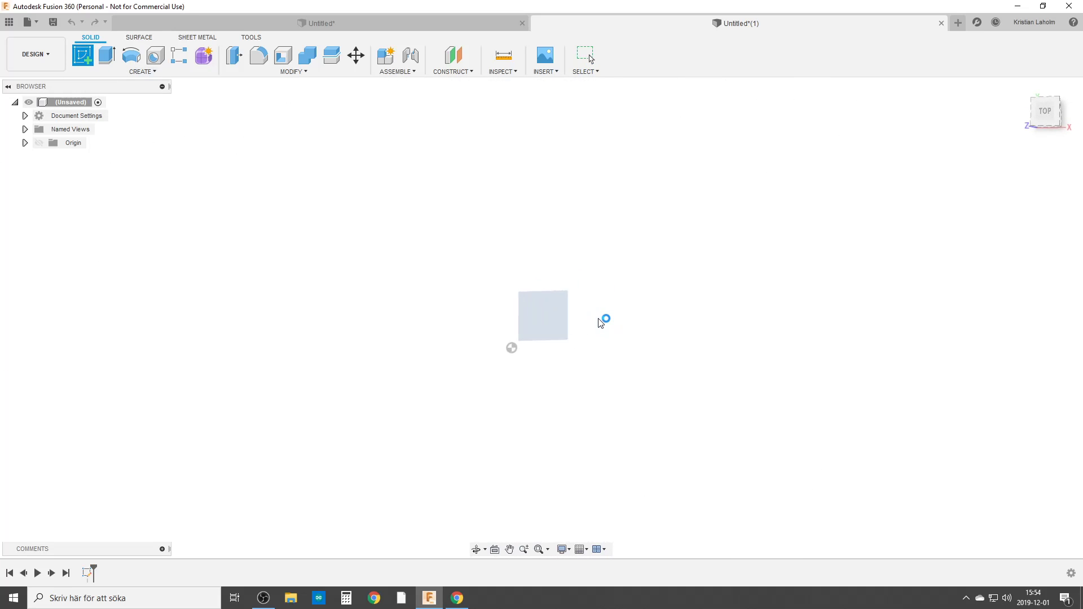
# Step: Draw a three-sided circumscribed polygon centred on the origin
pyautogui.click(120, 72)
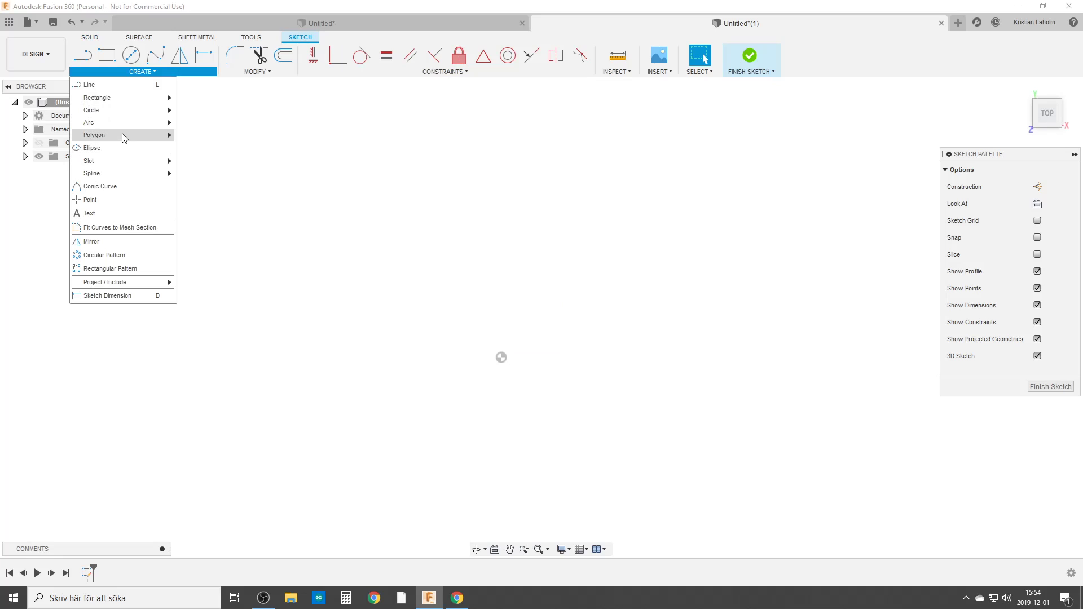
pyautogui.moveTo(122, 135)
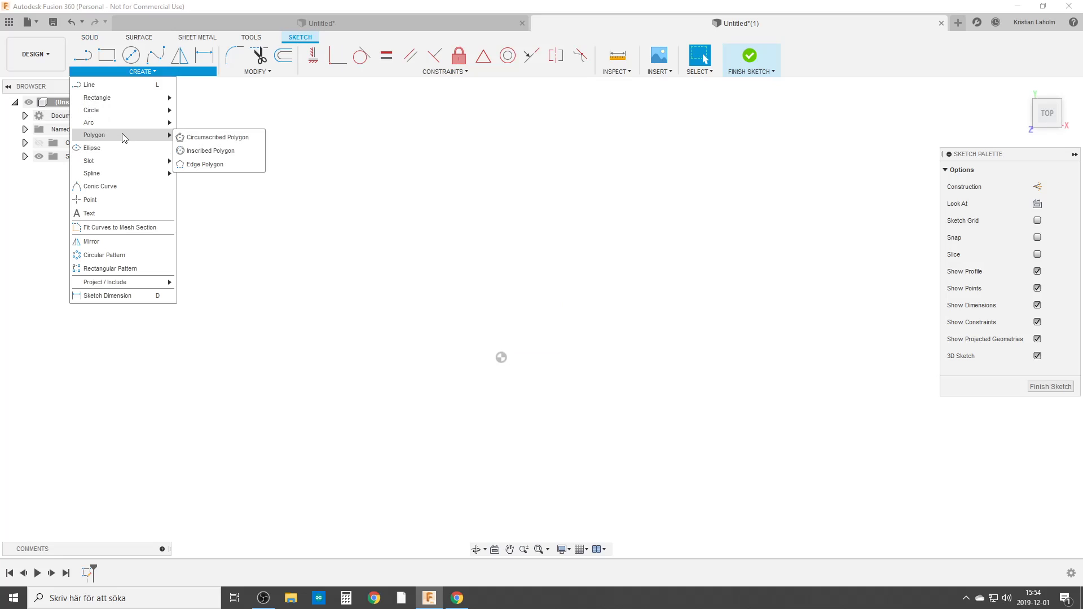
pyautogui.click(209, 138)
pyautogui.click(502, 358)
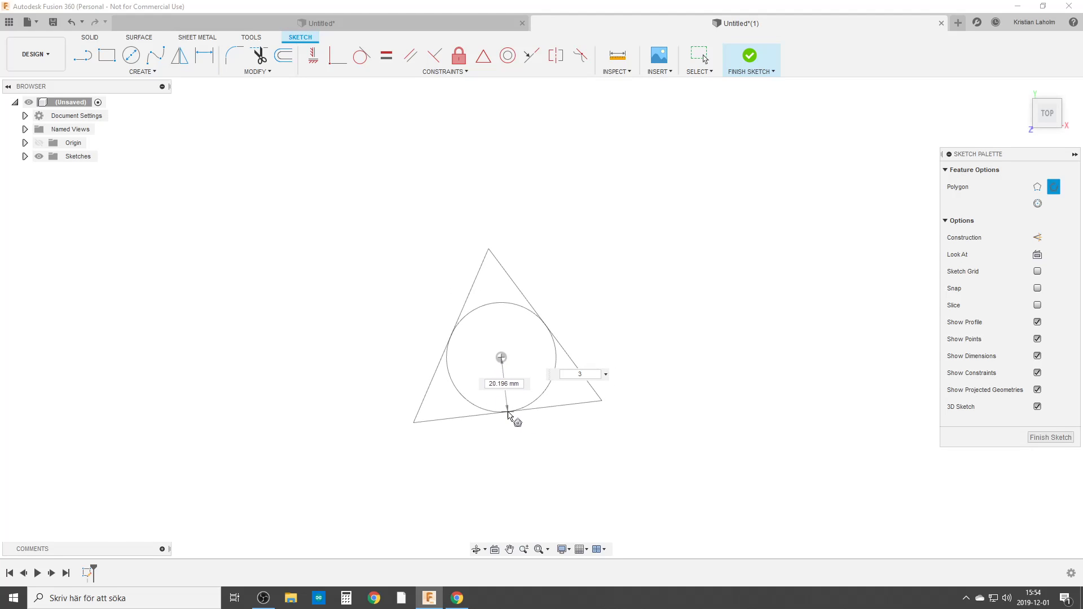
pyautogui.click(514, 429)
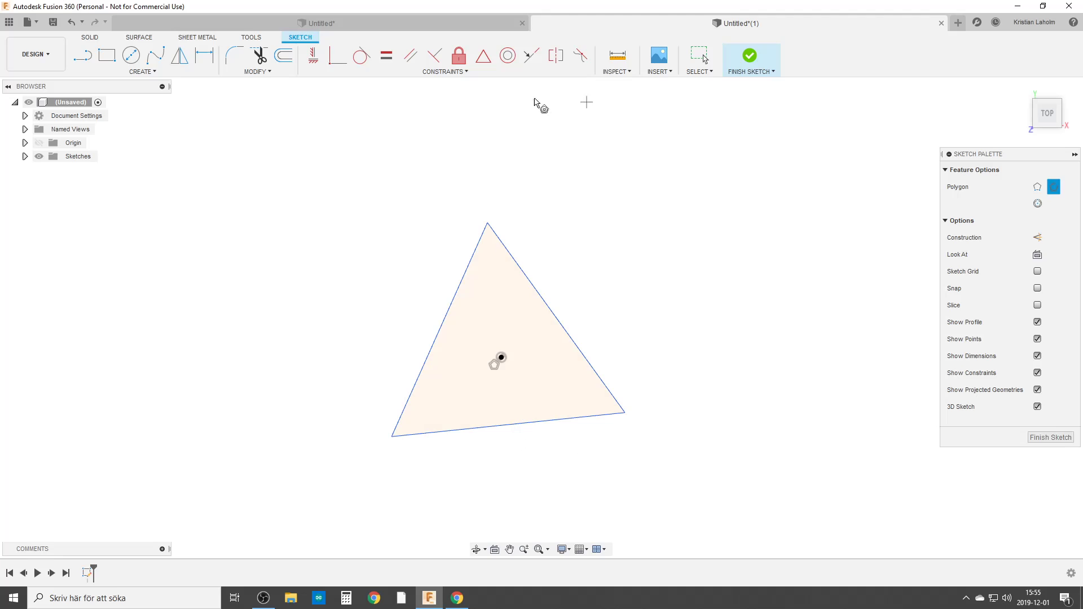
# Step: Constrain the triangle's base horizontal and add a vertical construction line down from the apex
pyautogui.click(314, 57)
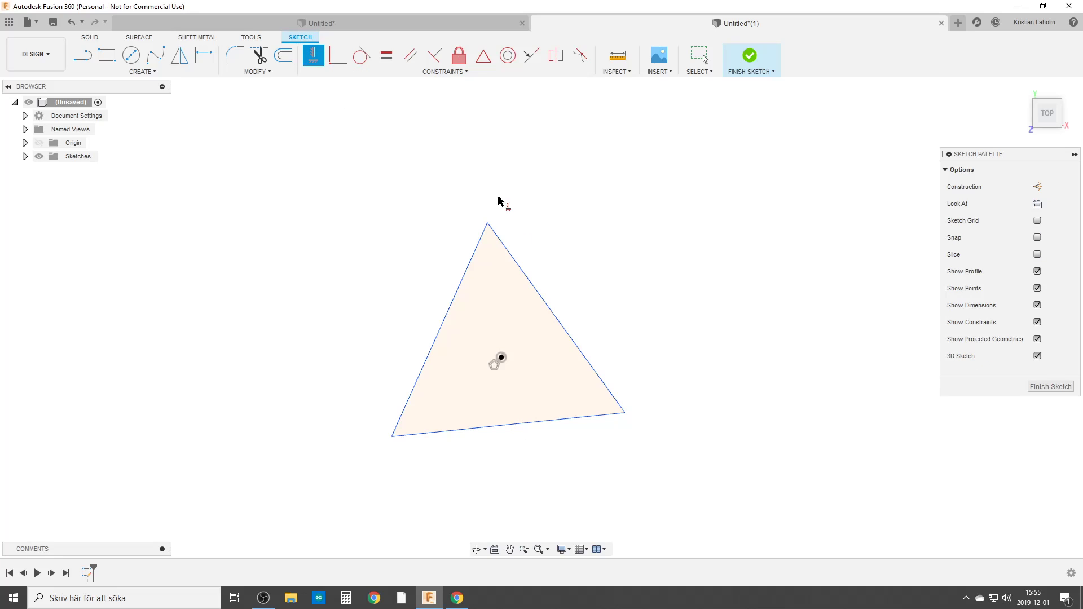
pyautogui.click(500, 433)
pyautogui.press('l')
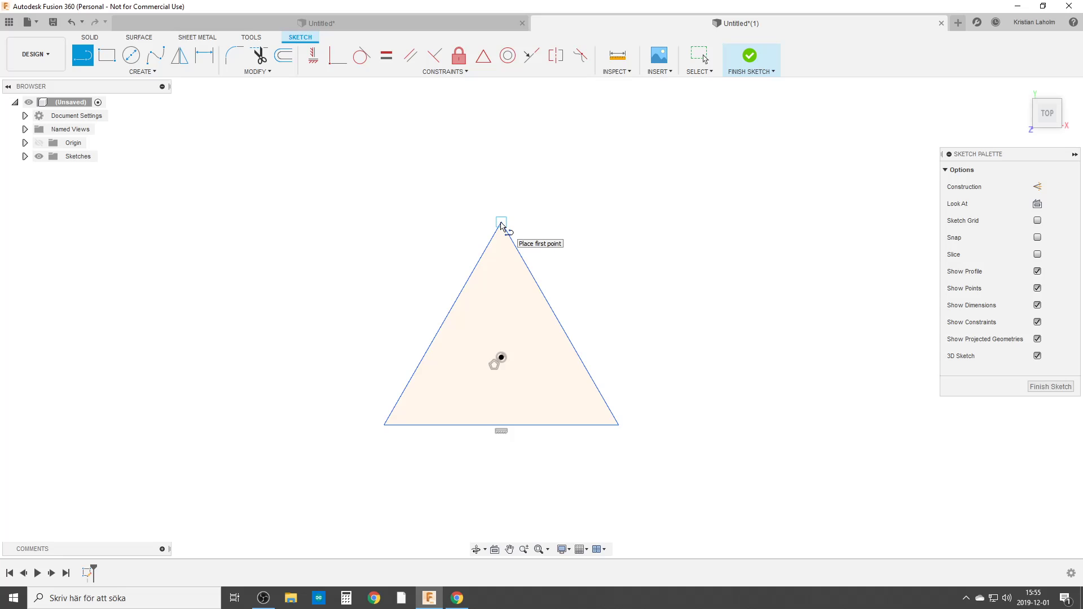
pyautogui.click(501, 223)
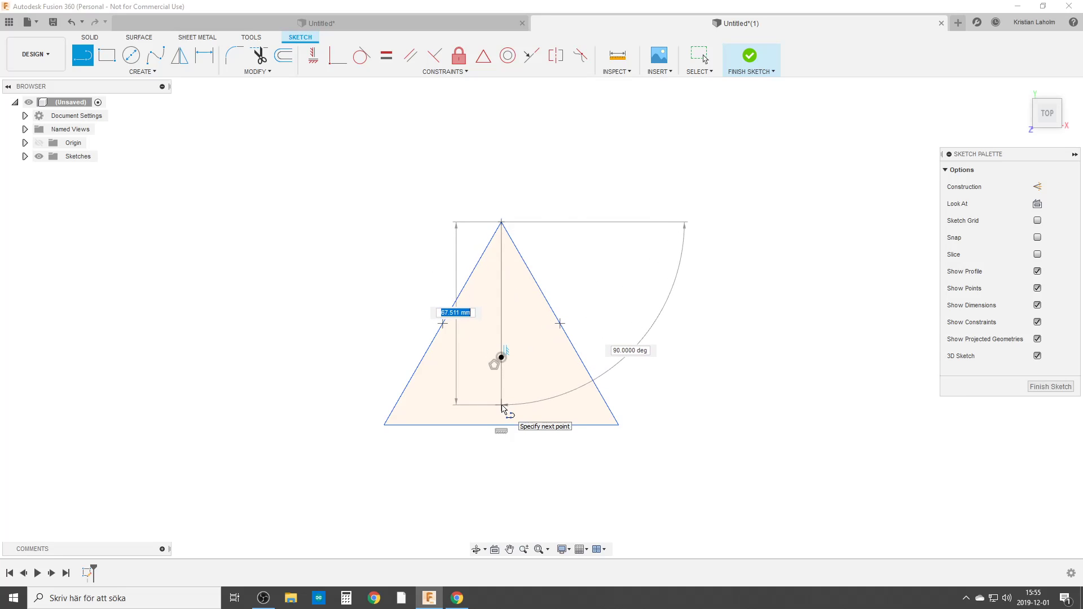
pyautogui.click(501, 472)
pyautogui.press('Escape')
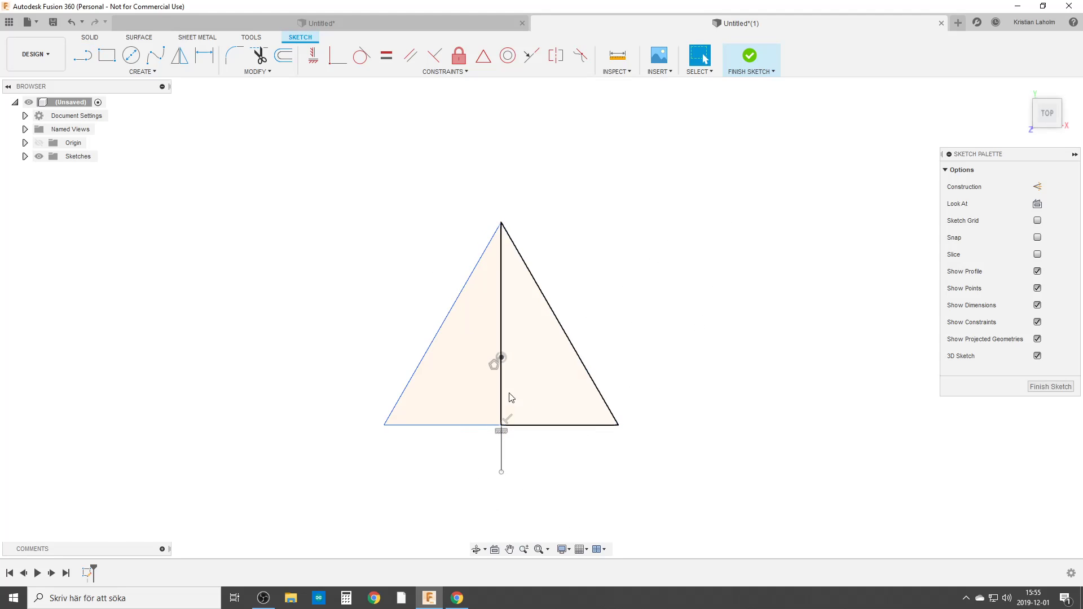
pyautogui.click(502, 391)
pyautogui.press('x')
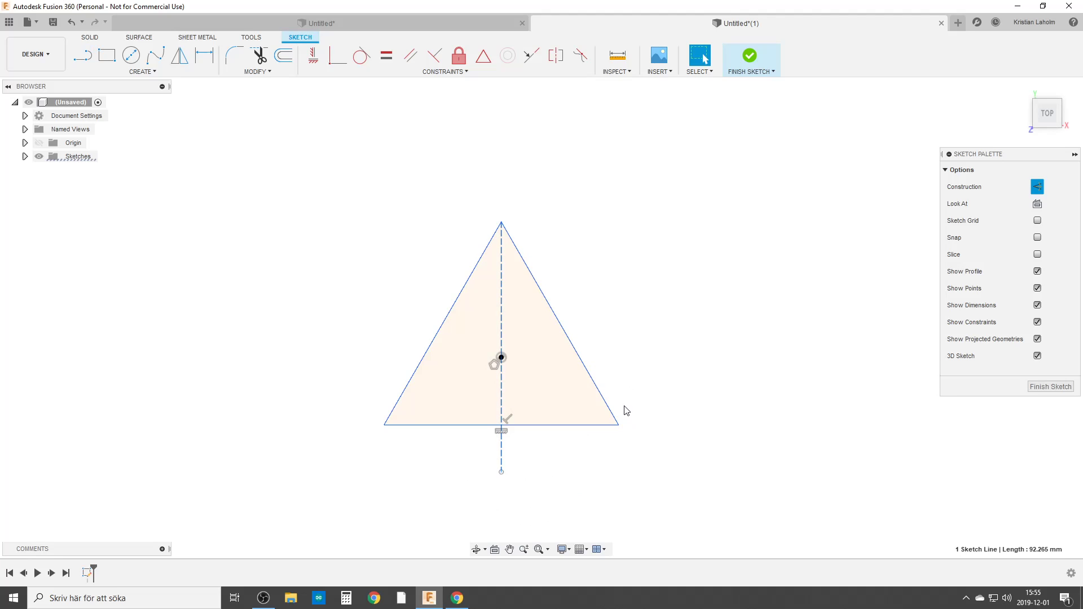
# Step: Make the construction line equal to the triangle's right edge, then view the tetrahedron design's underside
pyautogui.click(386, 55)
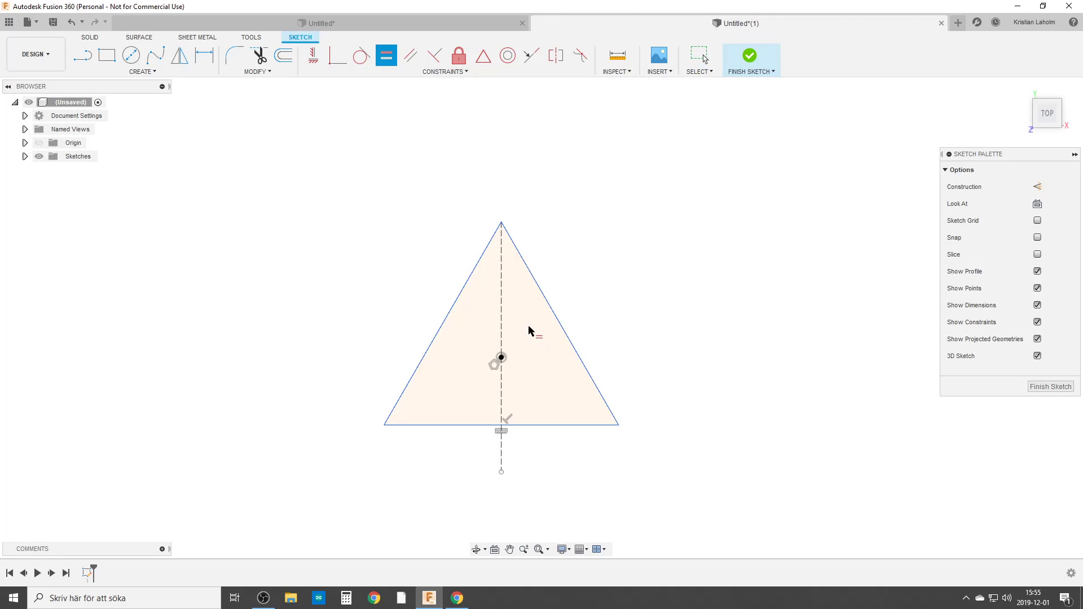
pyautogui.click(500, 316)
pyautogui.click(563, 330)
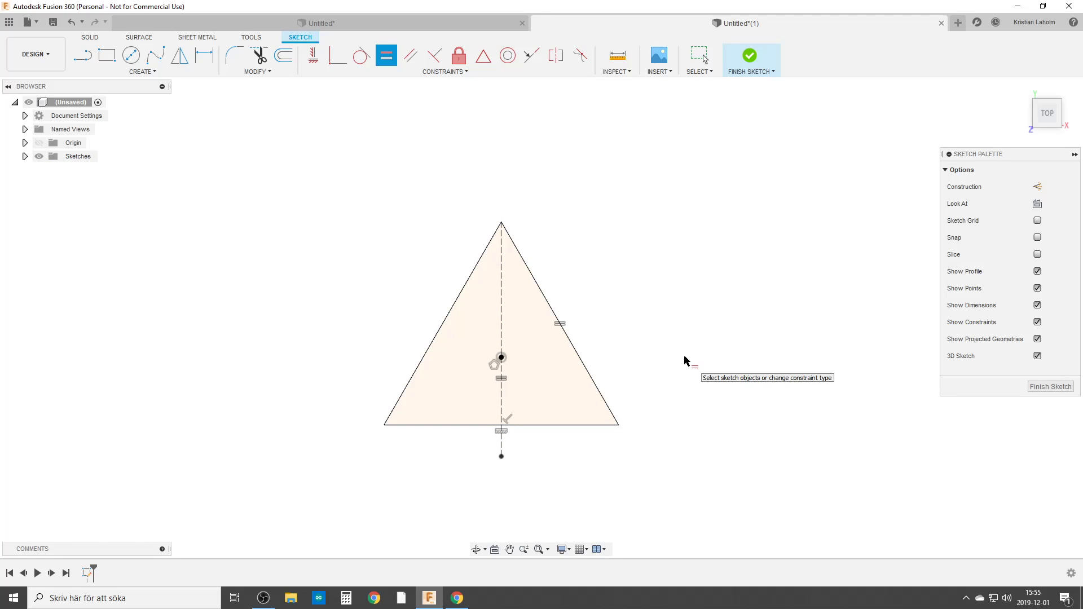
pyautogui.press('Escape')
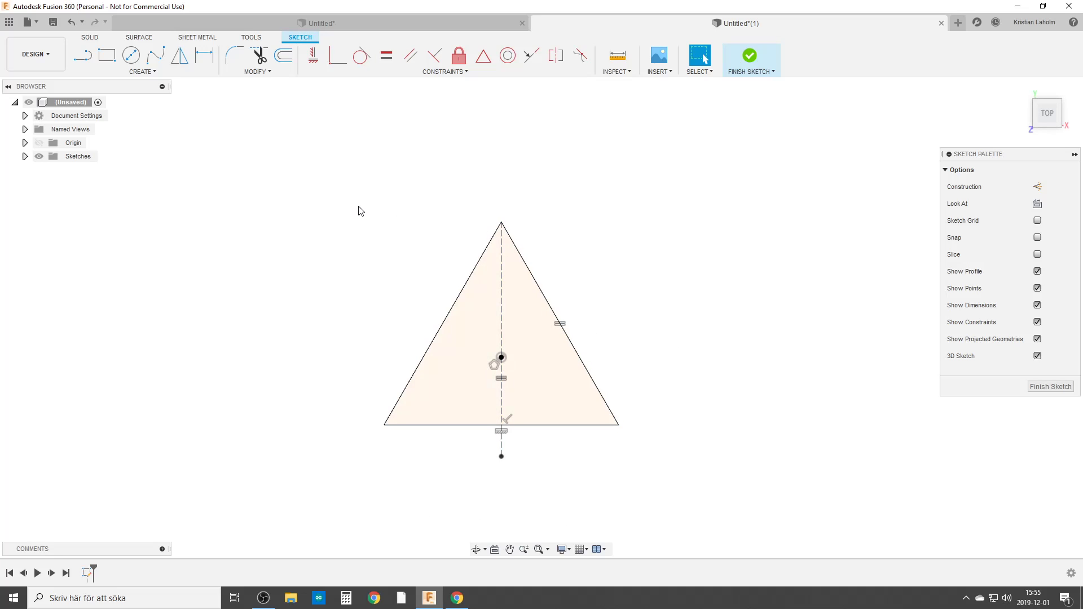
pyautogui.click(324, 23)
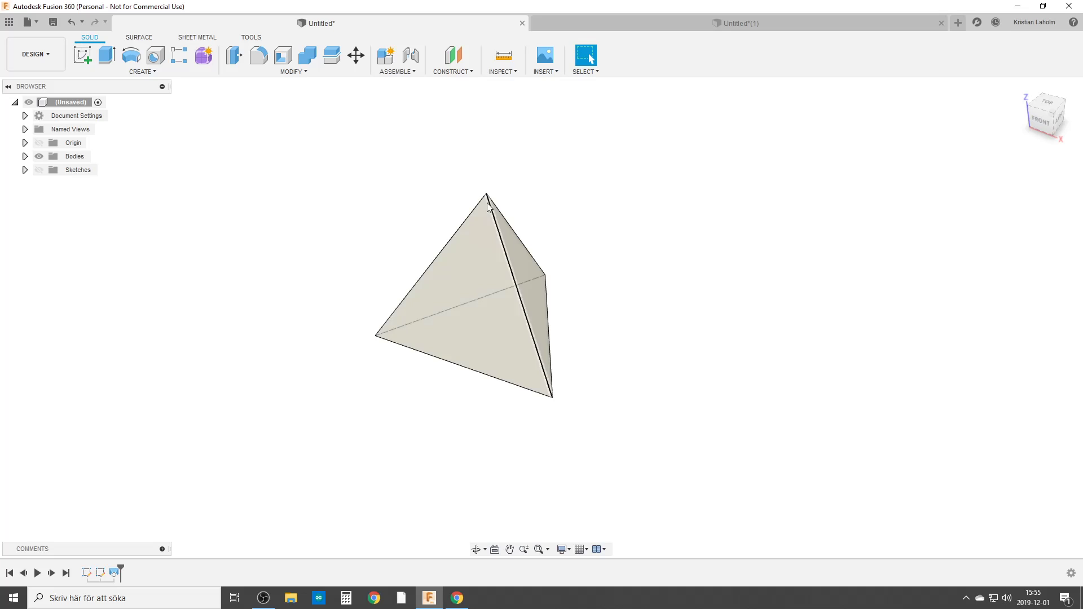
pyautogui.keyDown('shift'); pyautogui.moveTo(484, 200); pyautogui.dragTo(493, 252, button='middle'); pyautogui.keyUp('shift')
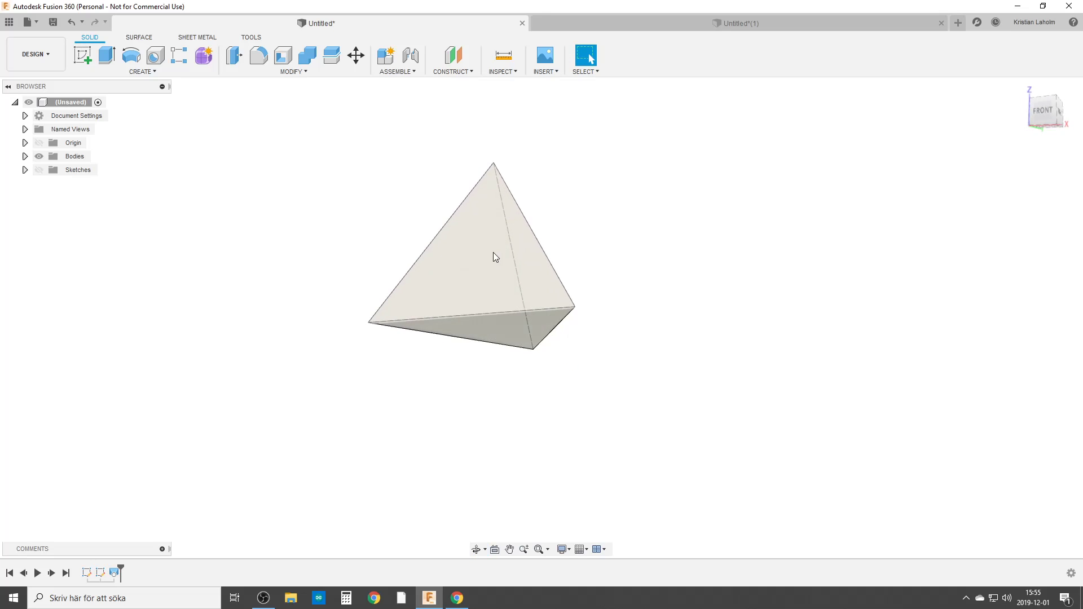
# Step: Back in Untitled(1), draw a construction circle centred on the apex through the vertical line's lower end
pyautogui.click(595, 23)
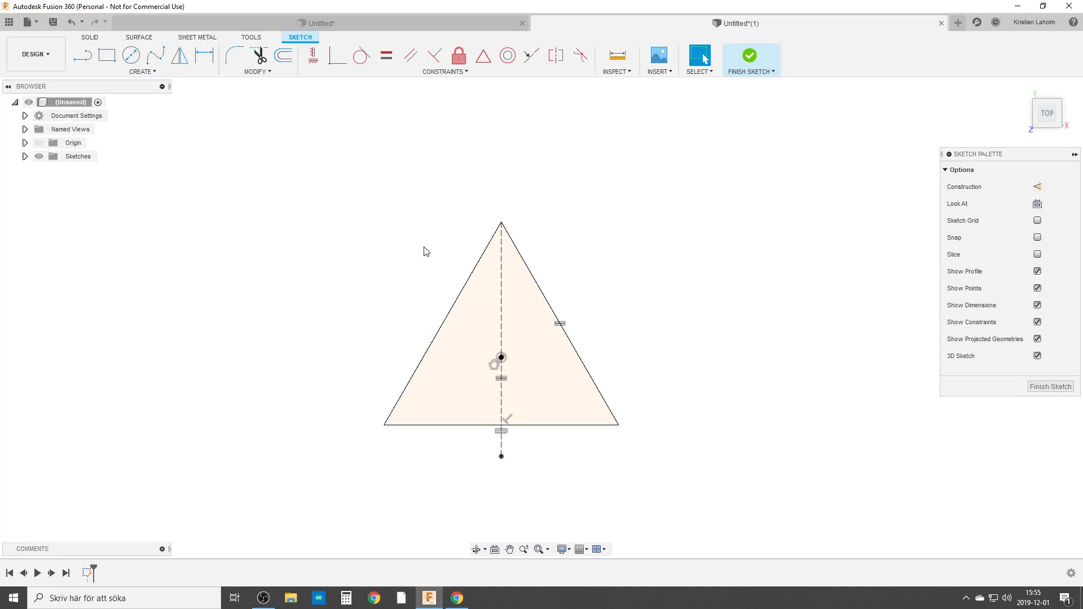
pyautogui.click(133, 55)
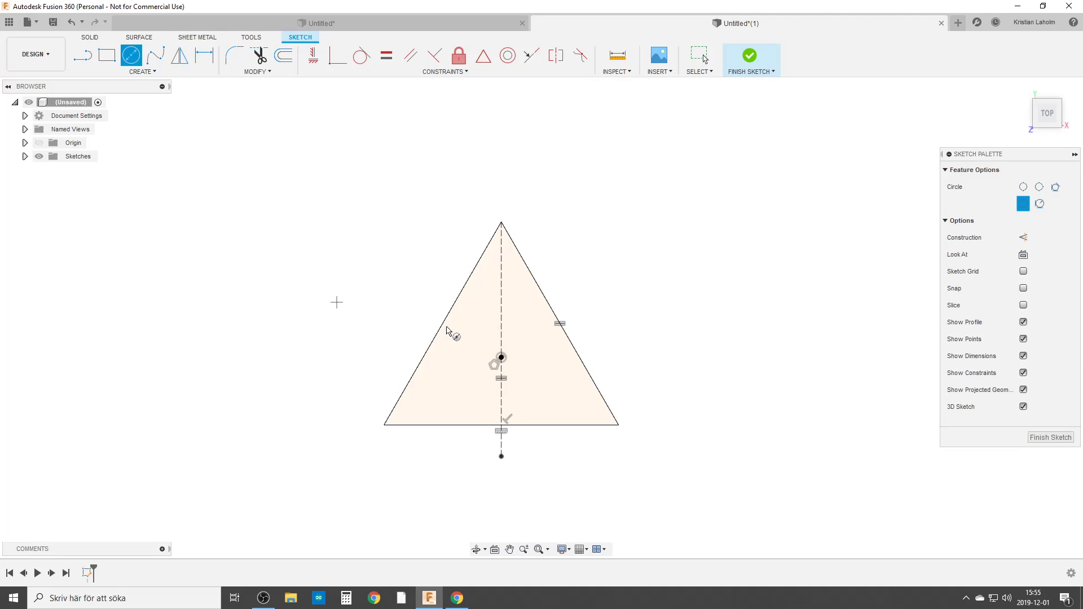
pyautogui.click(1023, 237)
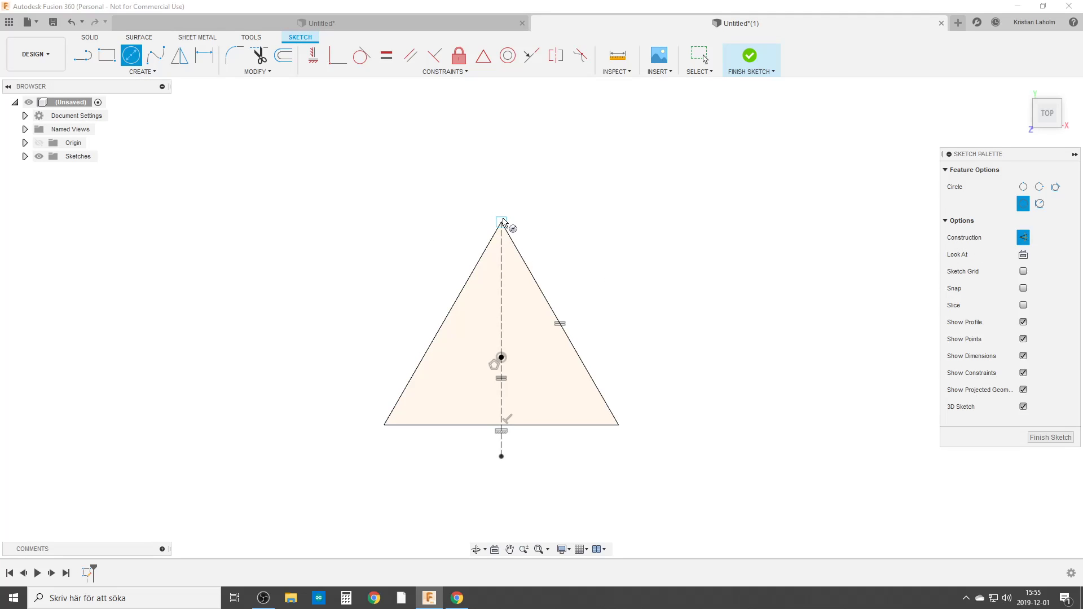
pyautogui.click(502, 223)
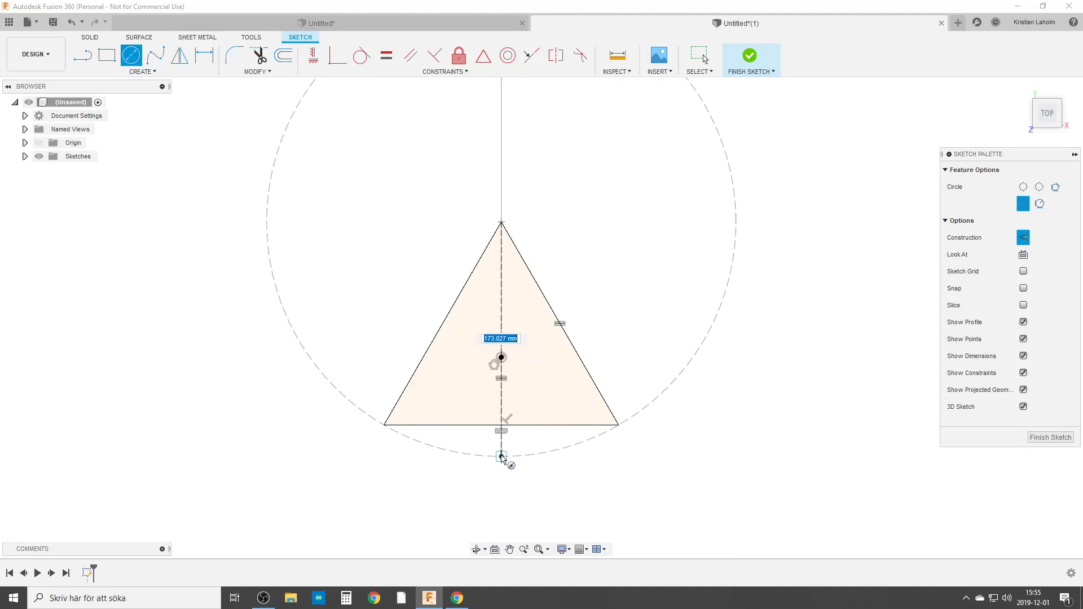
pyautogui.click(502, 457)
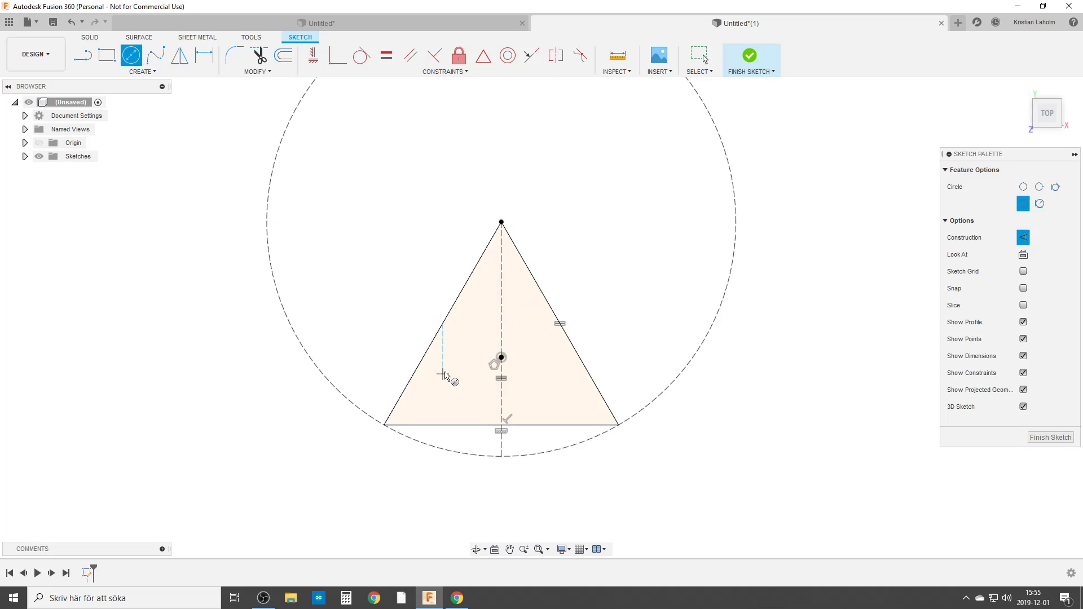
pyautogui.press('Escape')
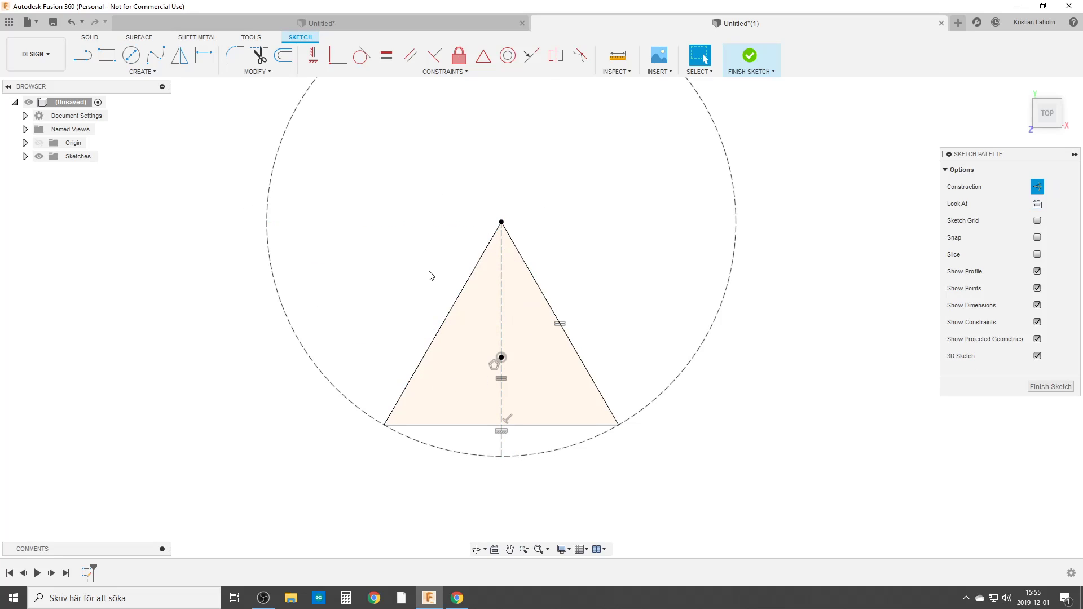
pyautogui.press('l')
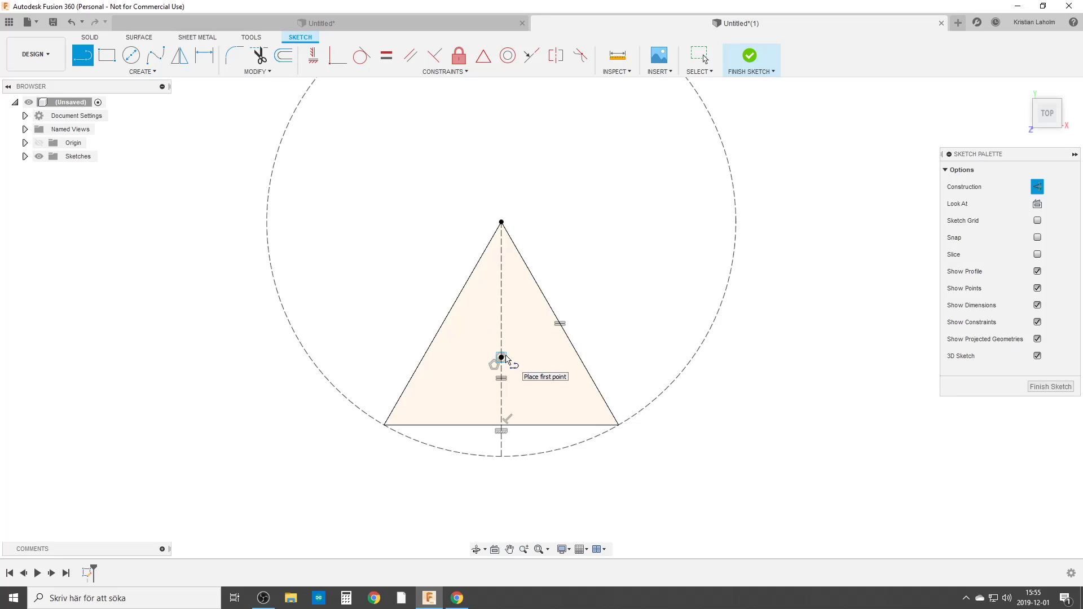
# Step: Draw a horizontal construction line from the triangle's centre point out to the circle
pyautogui.click(502, 357)
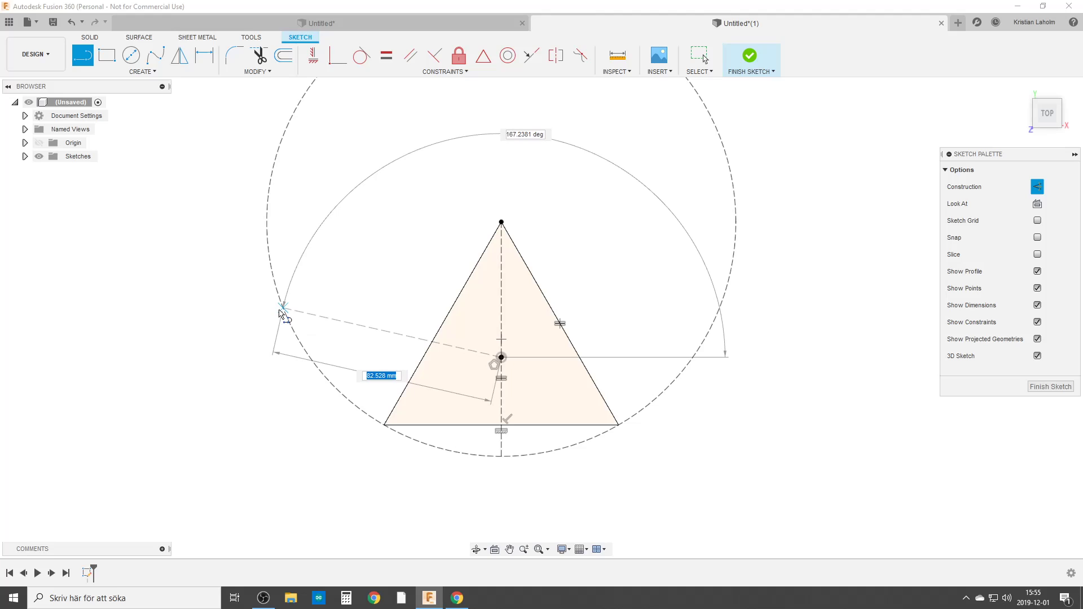
pyautogui.doubleClick(284, 308)
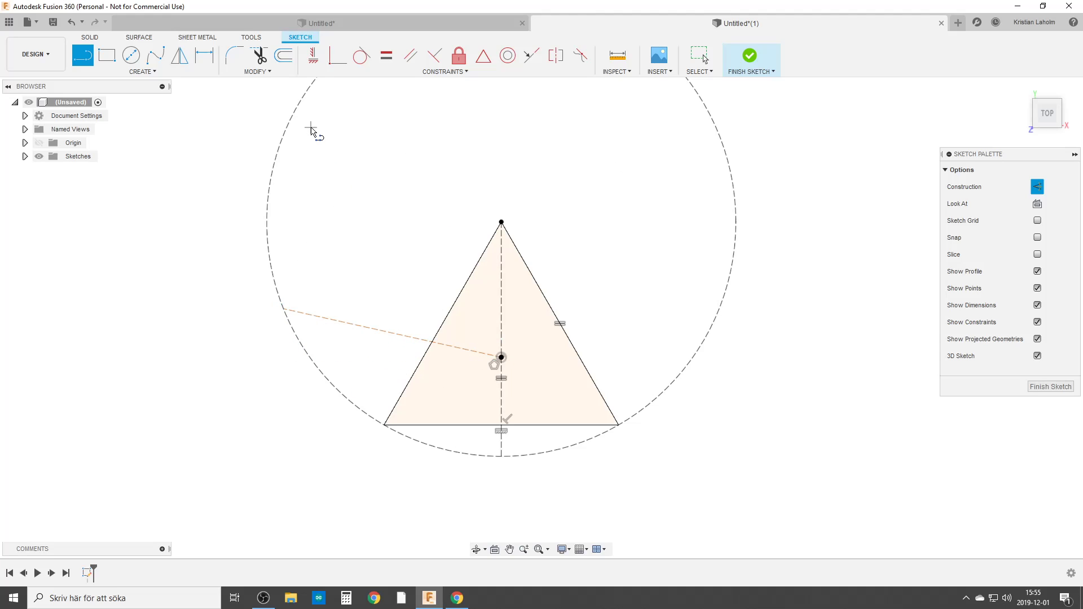
pyautogui.click(314, 54)
pyautogui.click(376, 331)
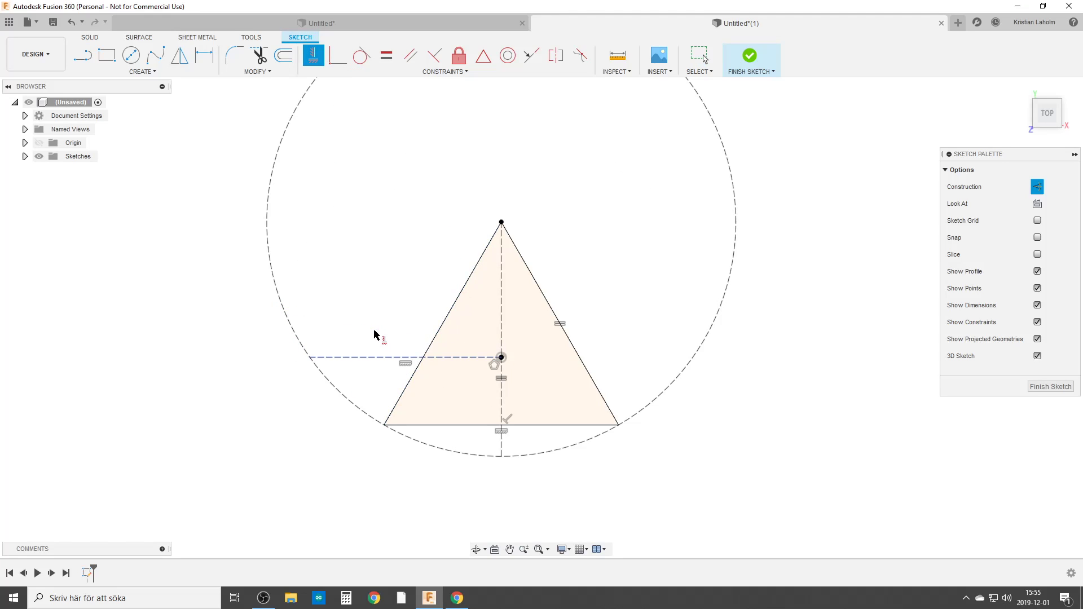
# Step: Dimension the horizontal construction line to 125
pyautogui.press('d')
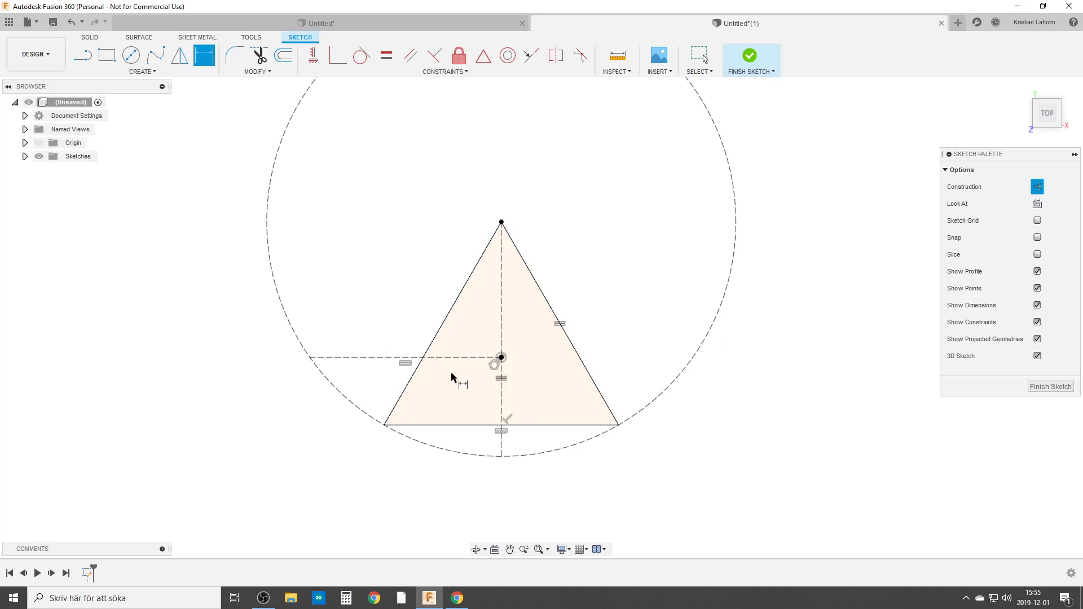
pyautogui.click(386, 358)
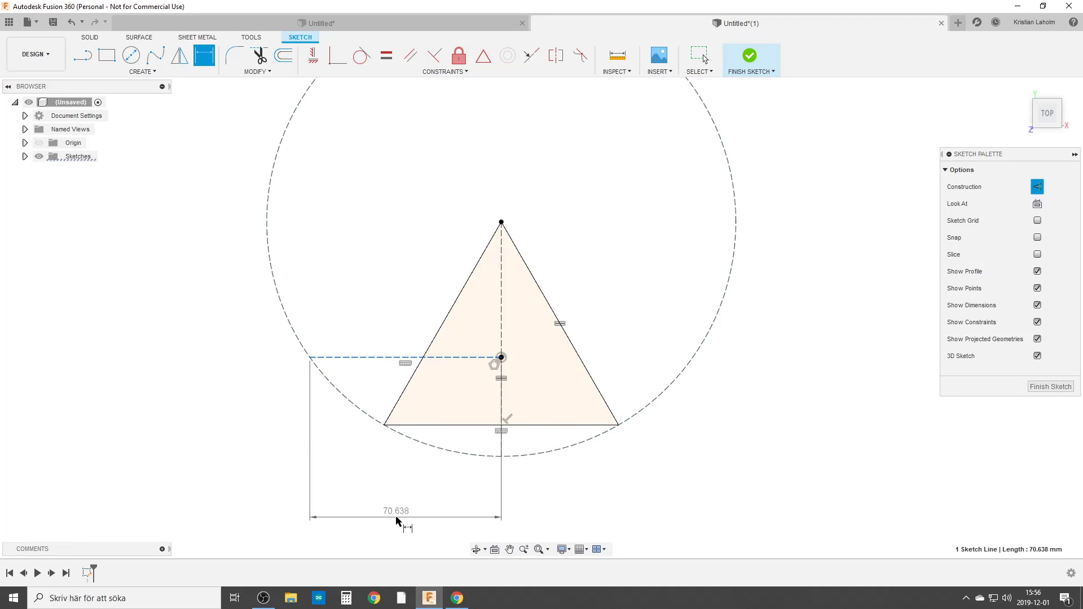
pyautogui.click(396, 520)
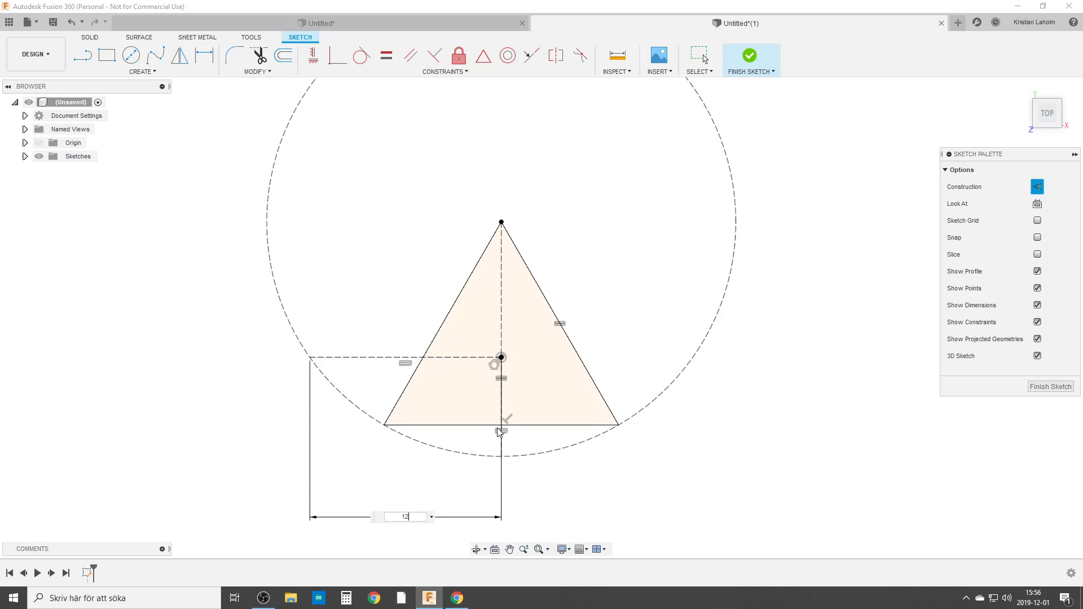
pyautogui.press('Return')
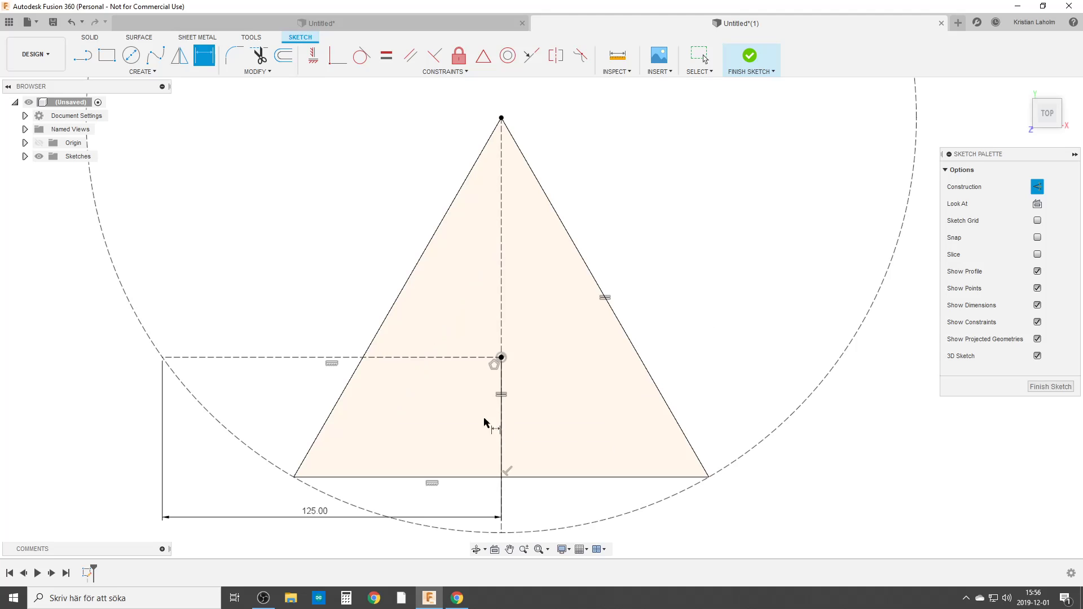
pyautogui.scroll(-1, 583, 257)
# Step: Finish the triangle sketch and start another new sketch
pyautogui.scroll(-1, 561, 321)
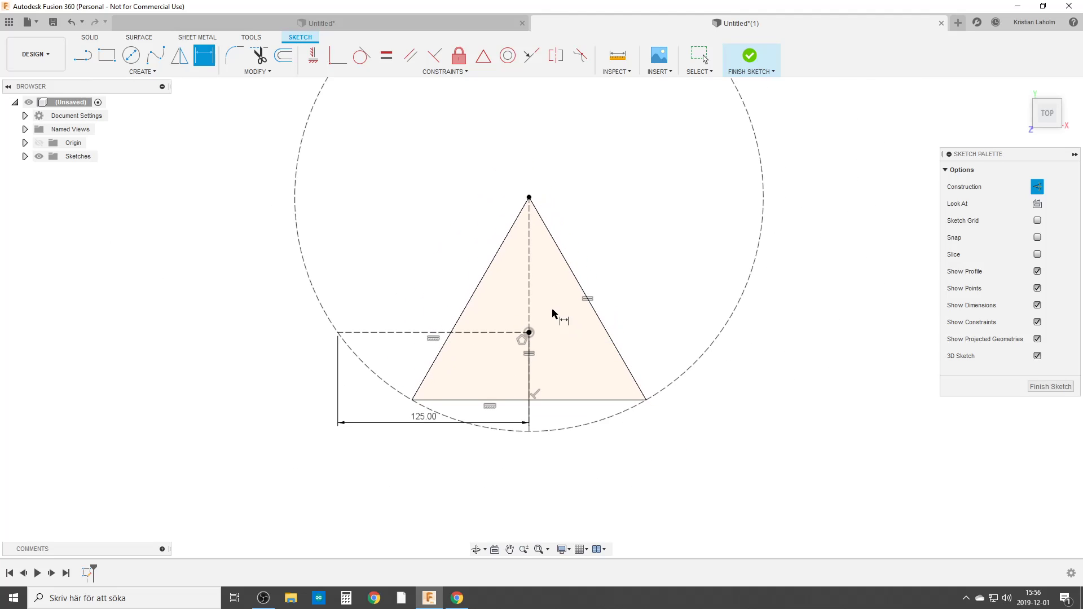
pyautogui.click(1054, 387)
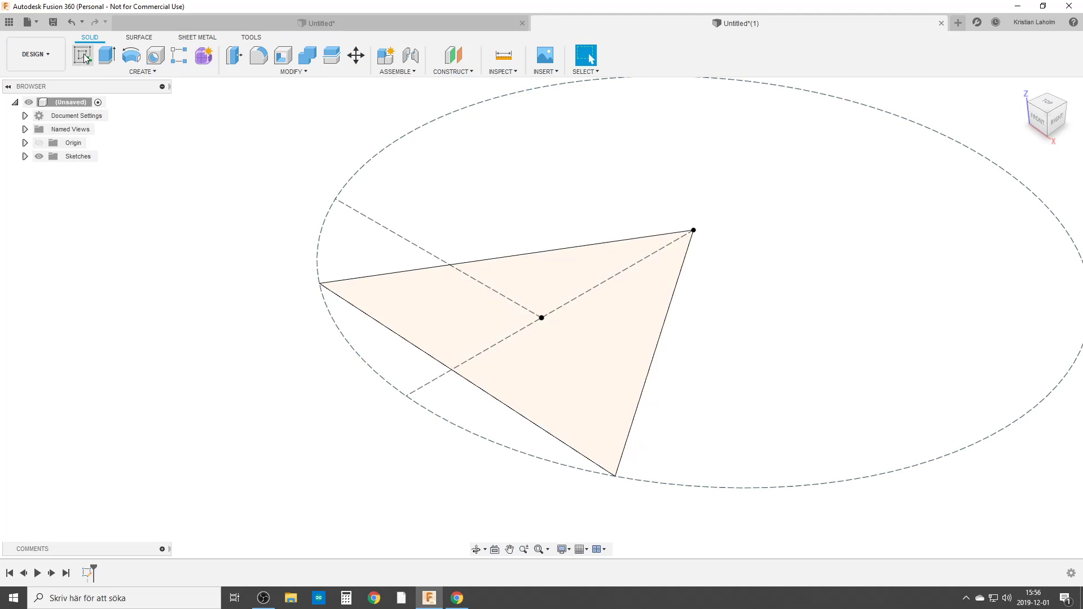
pyautogui.click(84, 56)
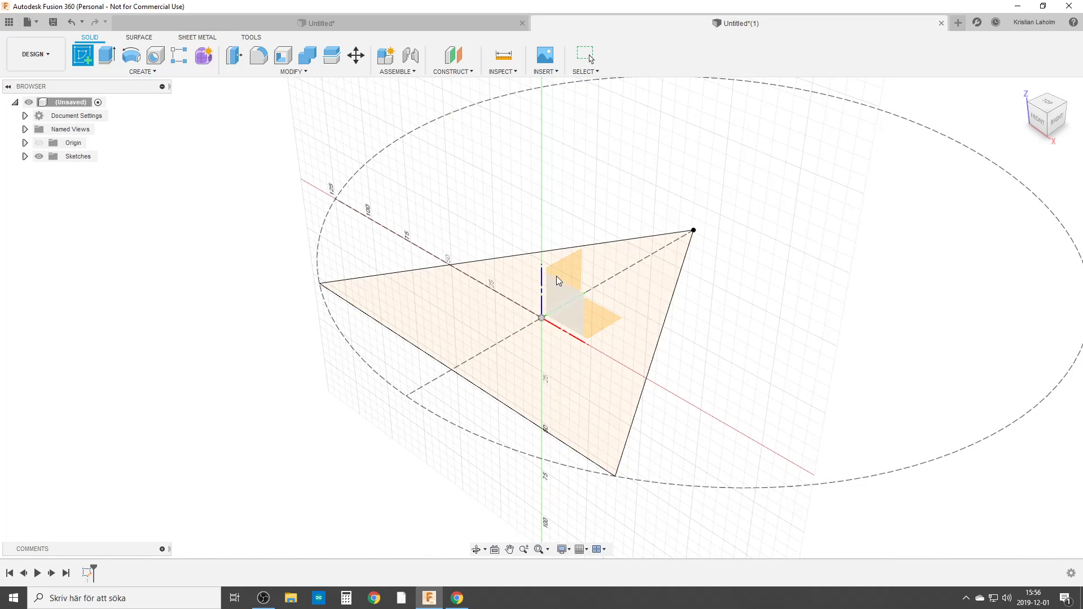
# Step: Place the sketch on the vertical origin plane and project the apex, centre point and line end into it
pyautogui.click(572, 262)
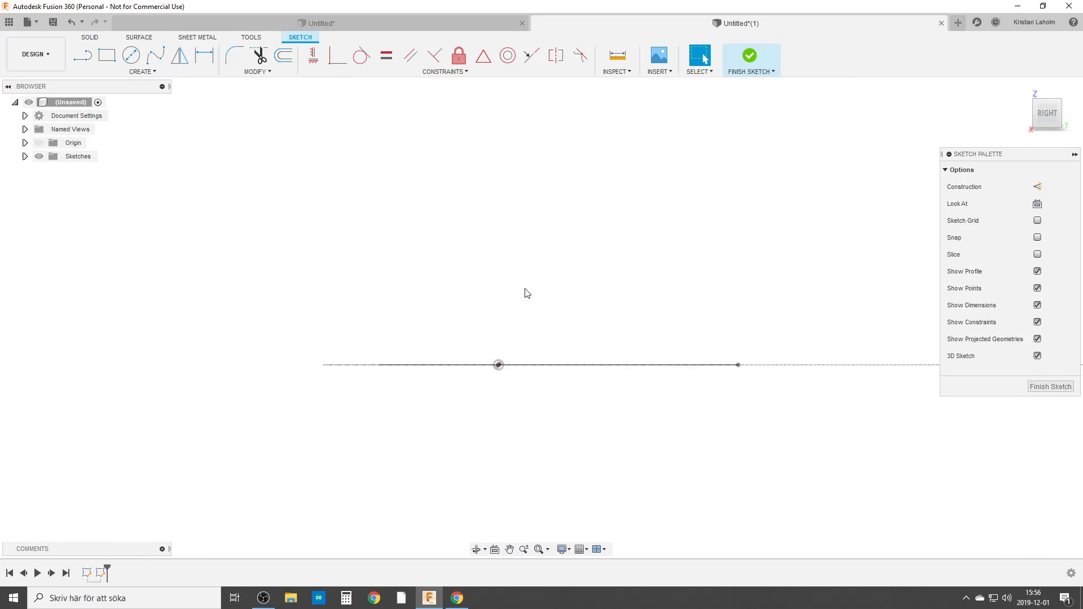
pyautogui.write('spro')
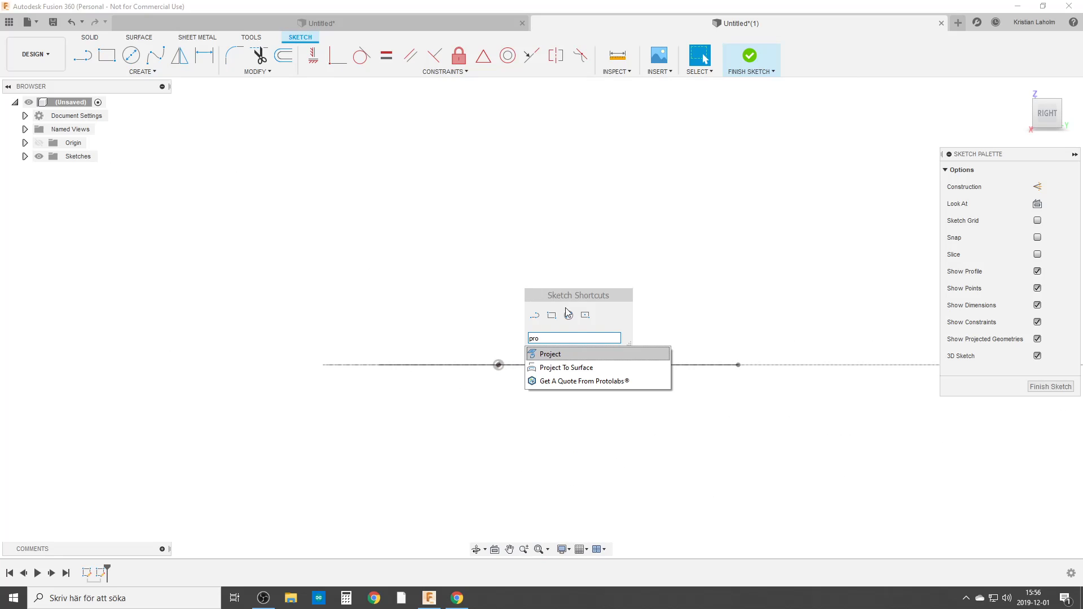
pyautogui.click(569, 354)
pyautogui.keyDown('shift'); pyautogui.moveTo(516, 410); pyautogui.dragTo(570, 424, button='middle'); pyautogui.keyUp('shift')
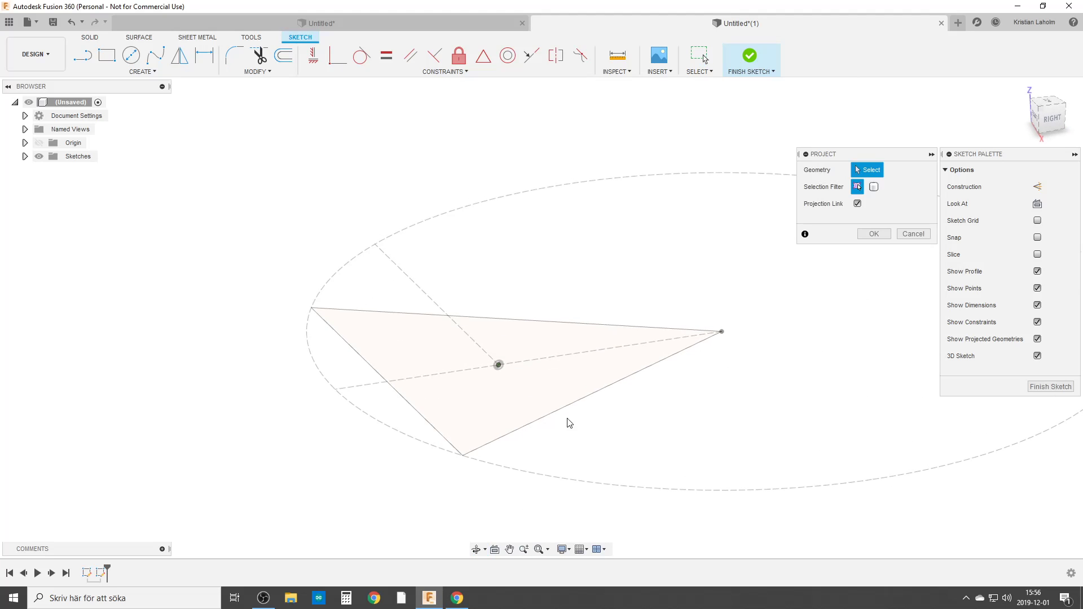
pyautogui.click(723, 332)
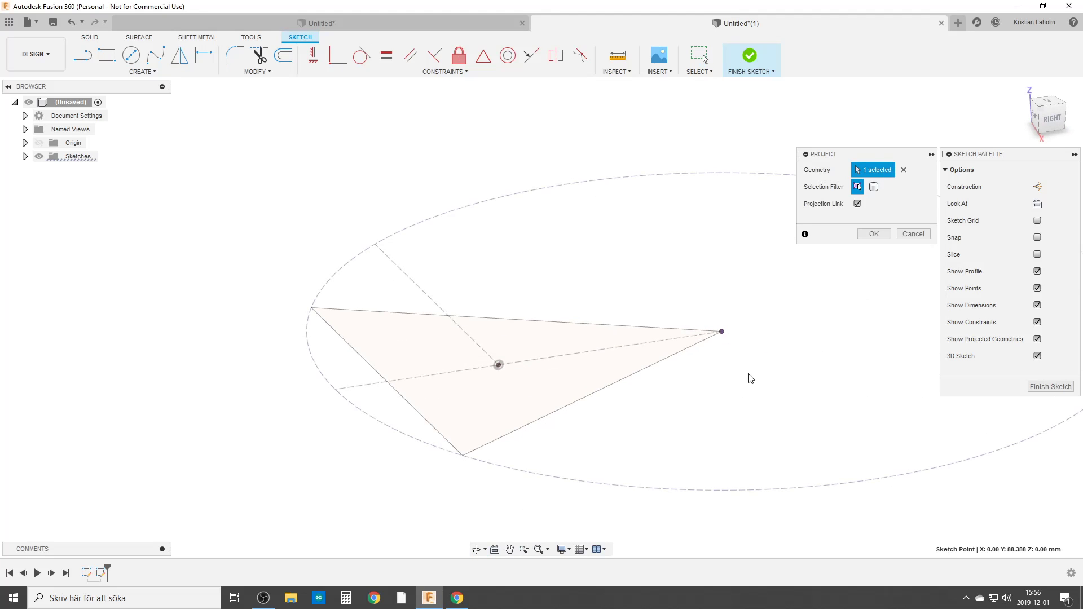
pyautogui.click(499, 365)
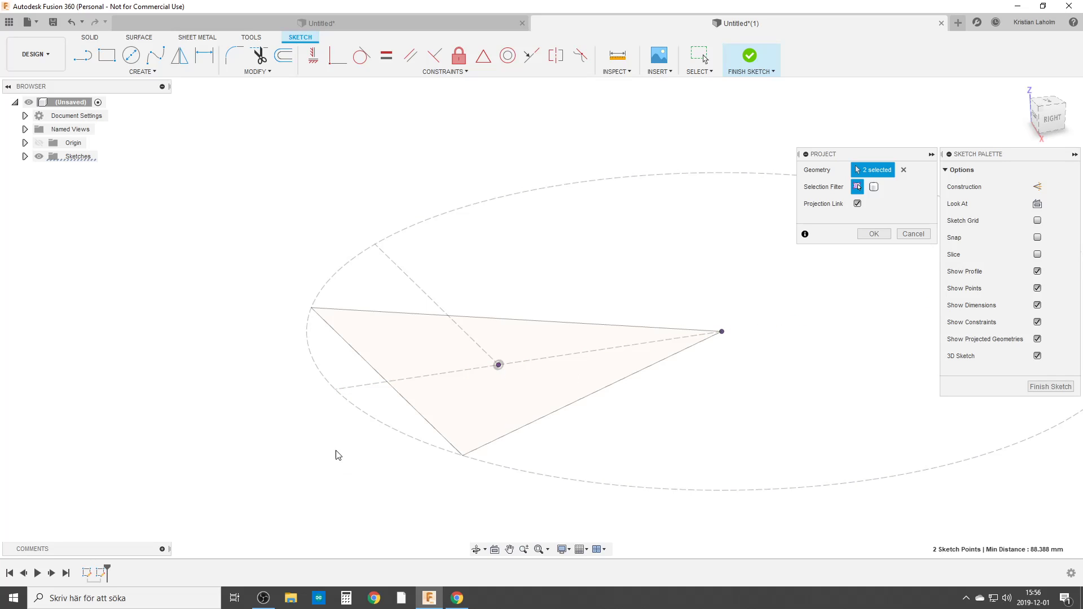
pyautogui.click(335, 389)
pyautogui.click(864, 237)
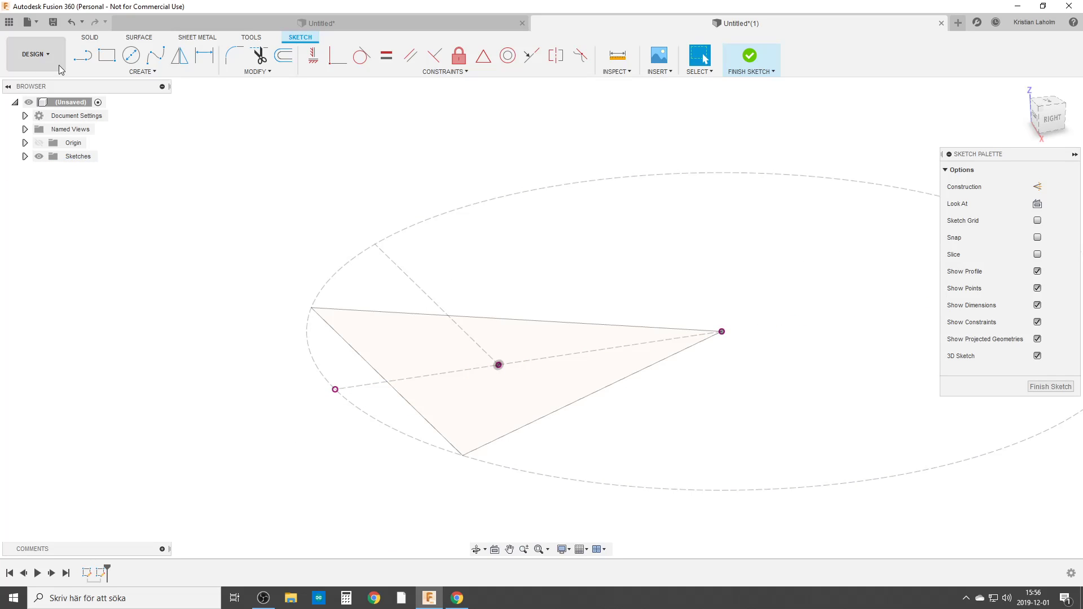
# Step: Draw a vertical construction circle through the projected apex and line-end points
pyautogui.click(129, 58)
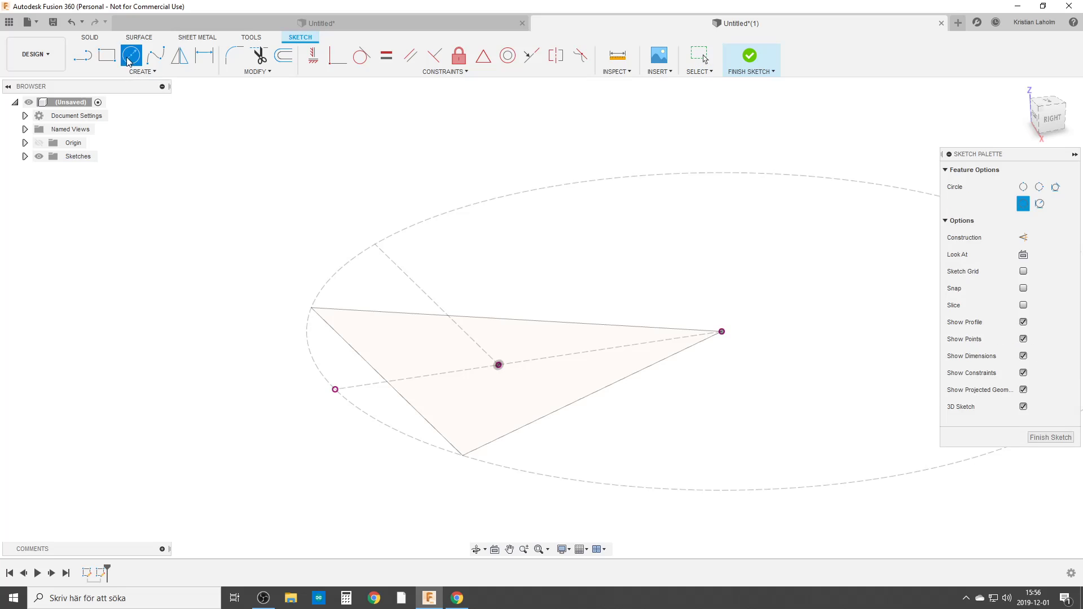
pyautogui.click(1023, 237)
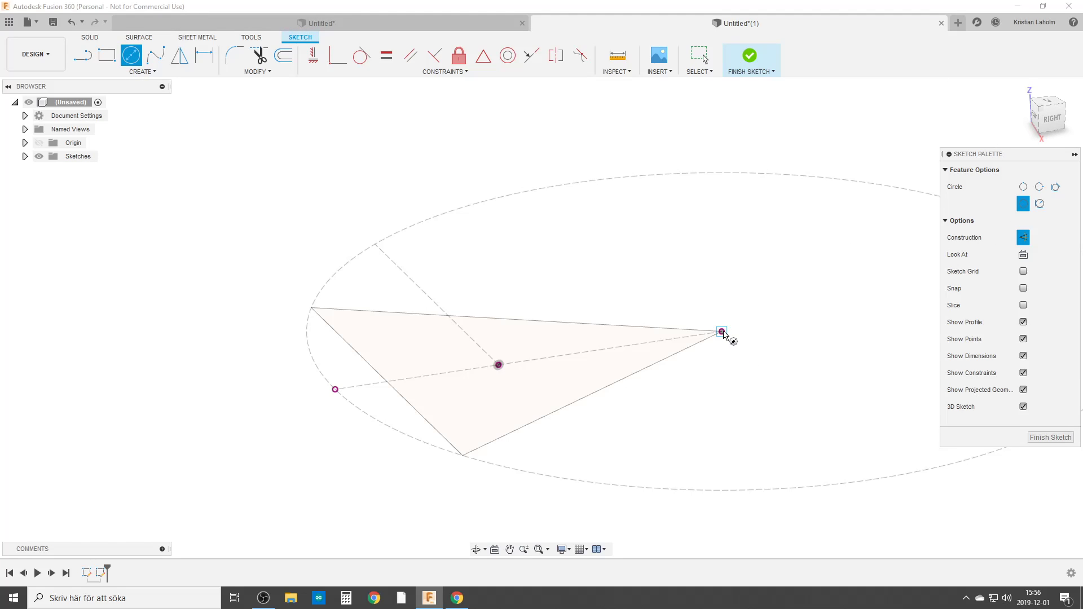
pyautogui.click(722, 332)
pyautogui.click(335, 389)
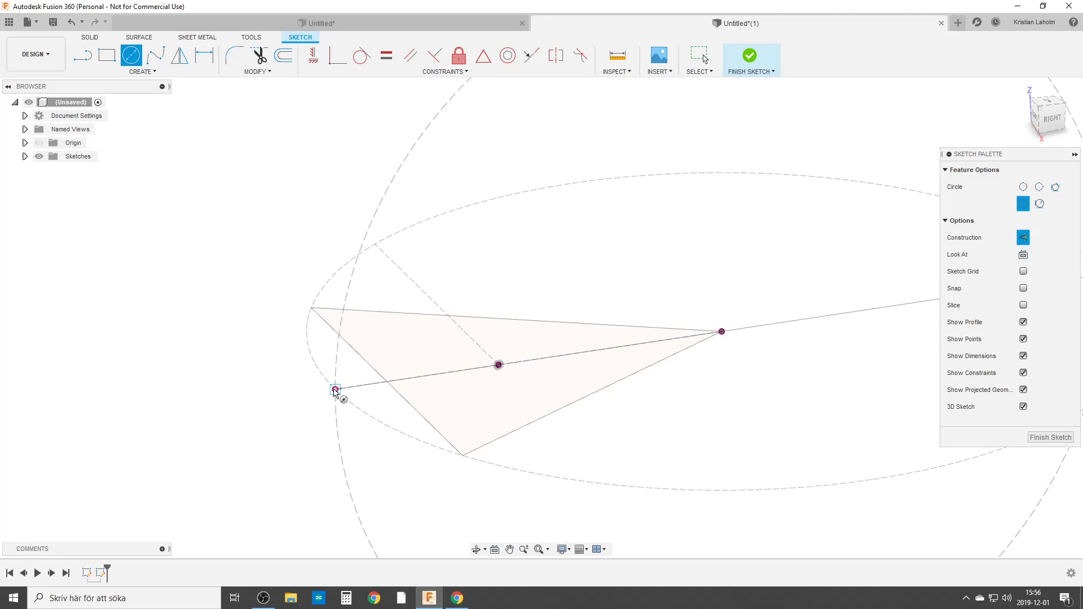
pyautogui.click(336, 389)
pyautogui.press('Escape')
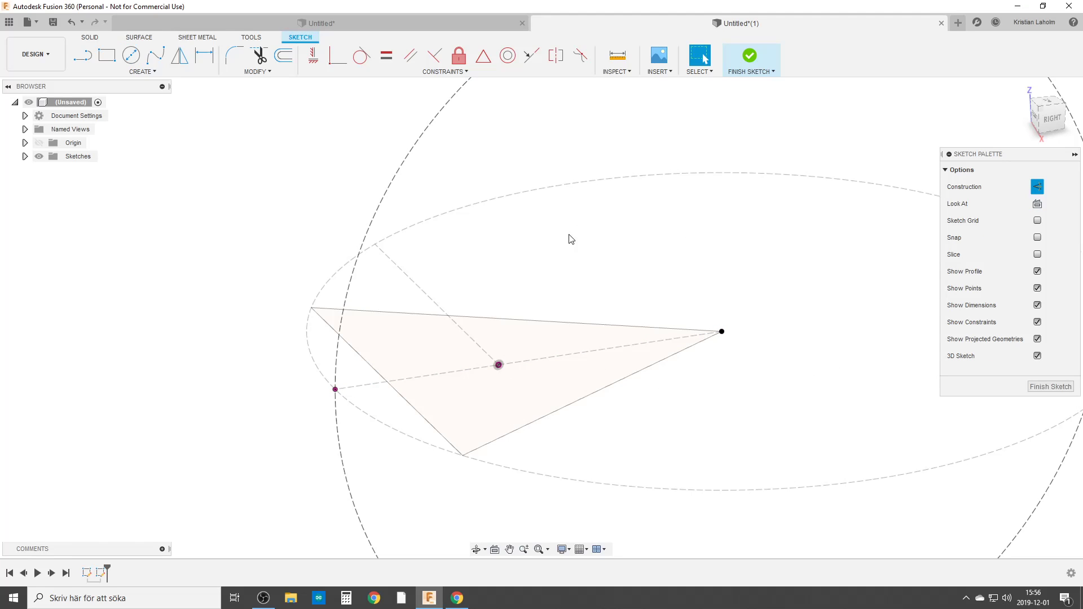
# Step: Add a vertical construction line rising from the triangle's centre and finish the sketch
pyautogui.press('l')
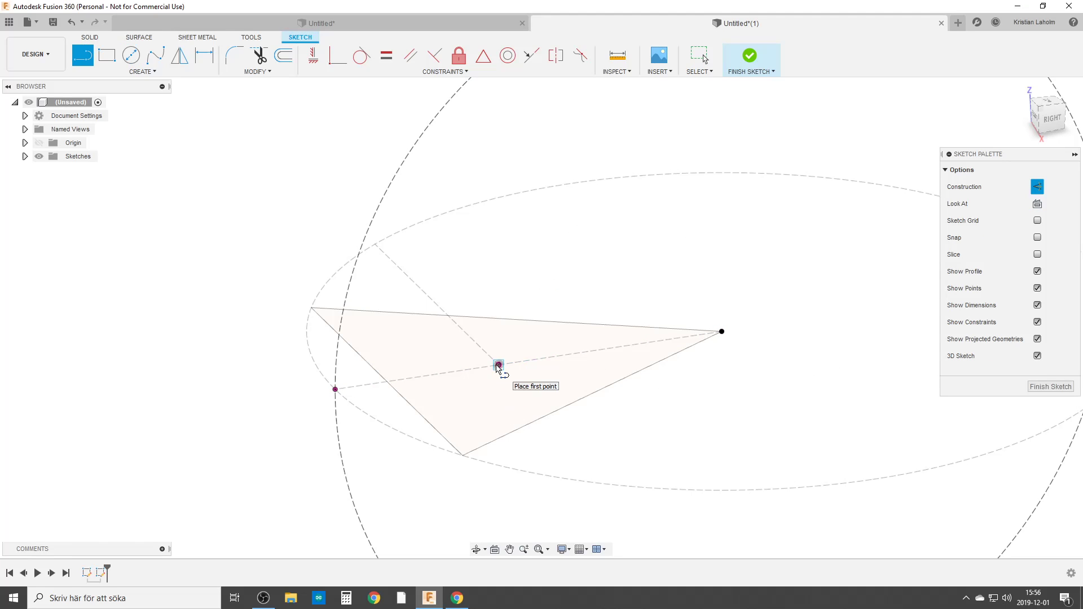
pyautogui.click(499, 365)
pyautogui.click(429, 127)
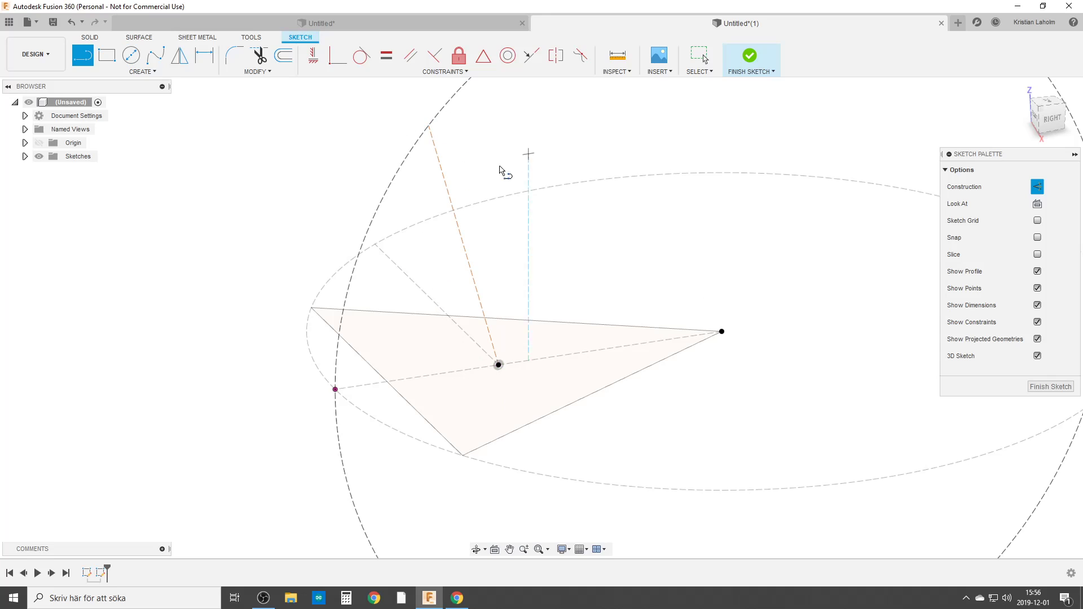
pyautogui.press('Escape')
pyautogui.click(313, 55)
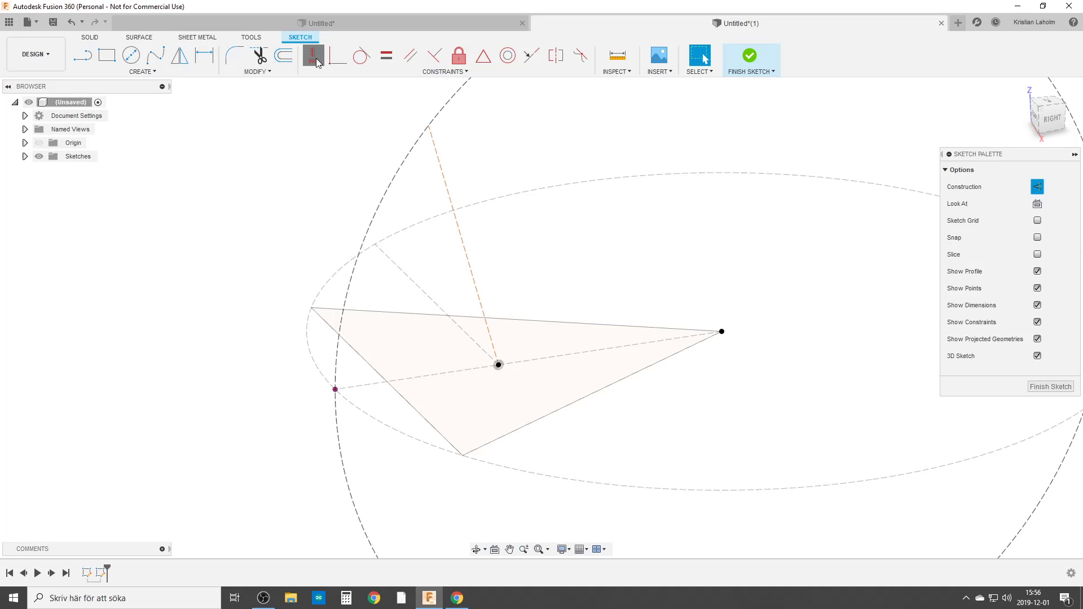
pyautogui.click(464, 243)
pyautogui.click(1051, 386)
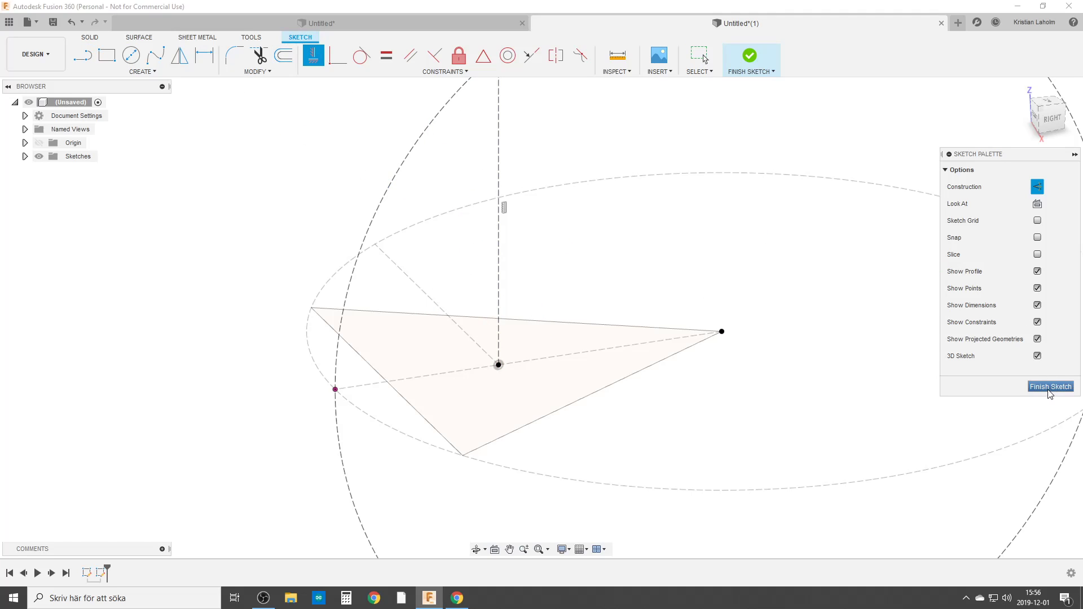
pyautogui.scroll(-3, 464, 235)
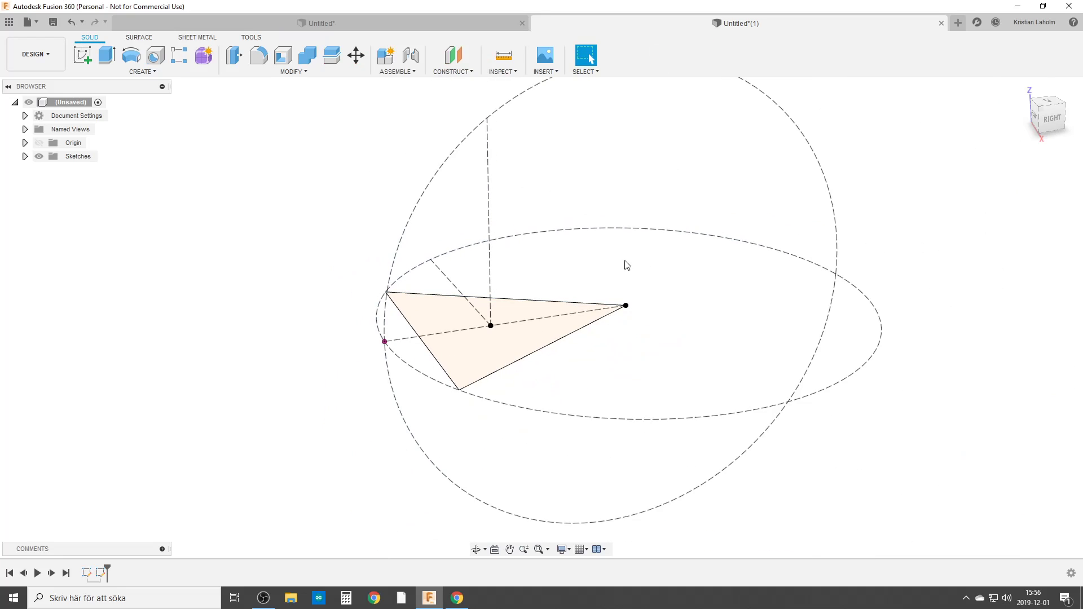
# Step: Loft from the triangle profile to the apex point to create the solid tetrahedron
pyautogui.click(141, 71)
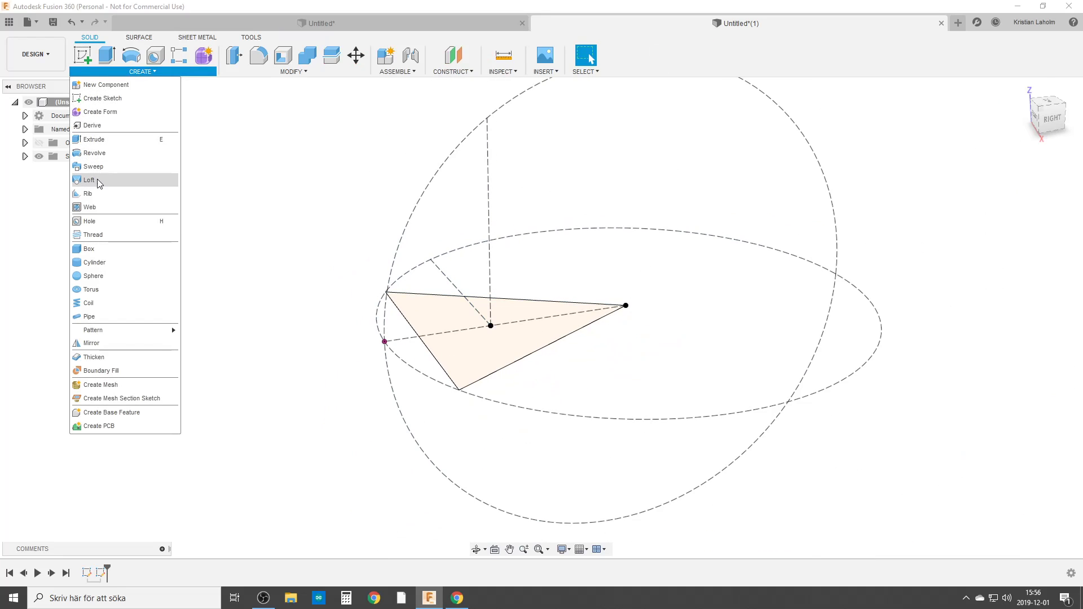
pyautogui.click(90, 180)
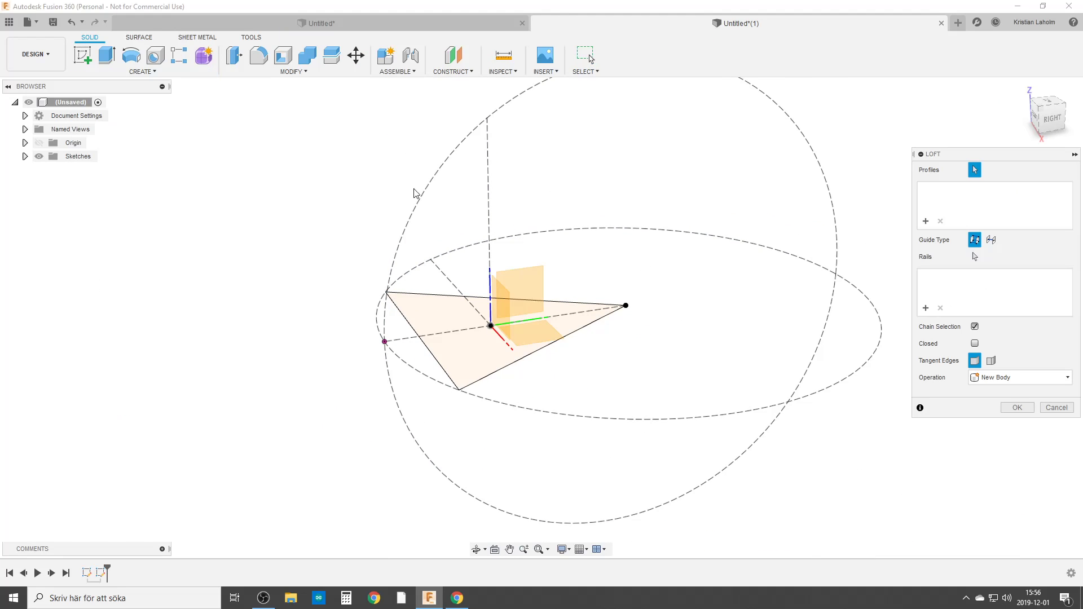
pyautogui.click(465, 362)
pyautogui.click(486, 119)
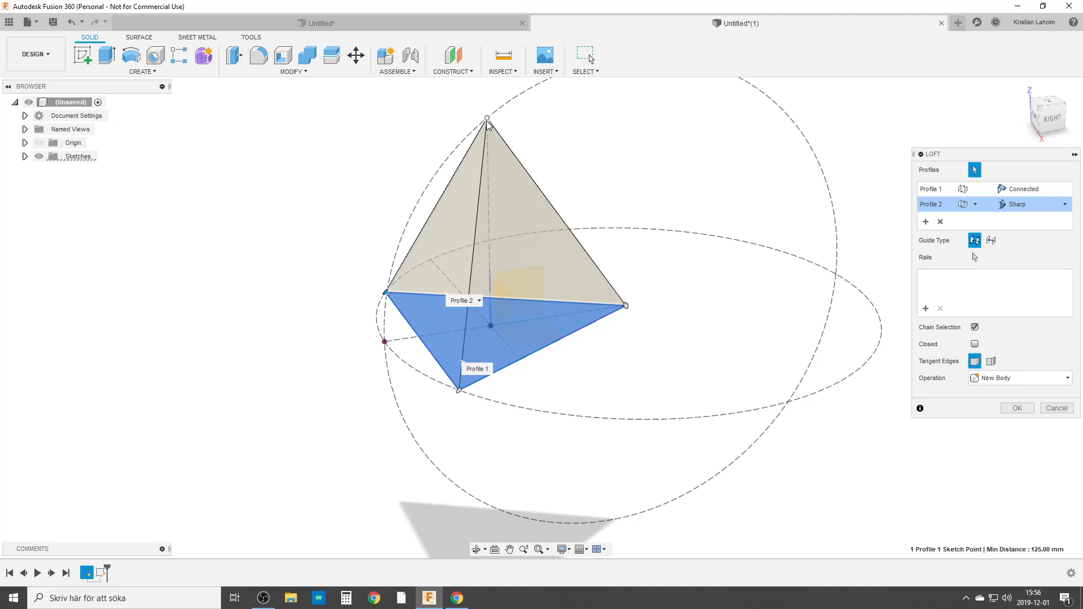
pyautogui.click(1017, 408)
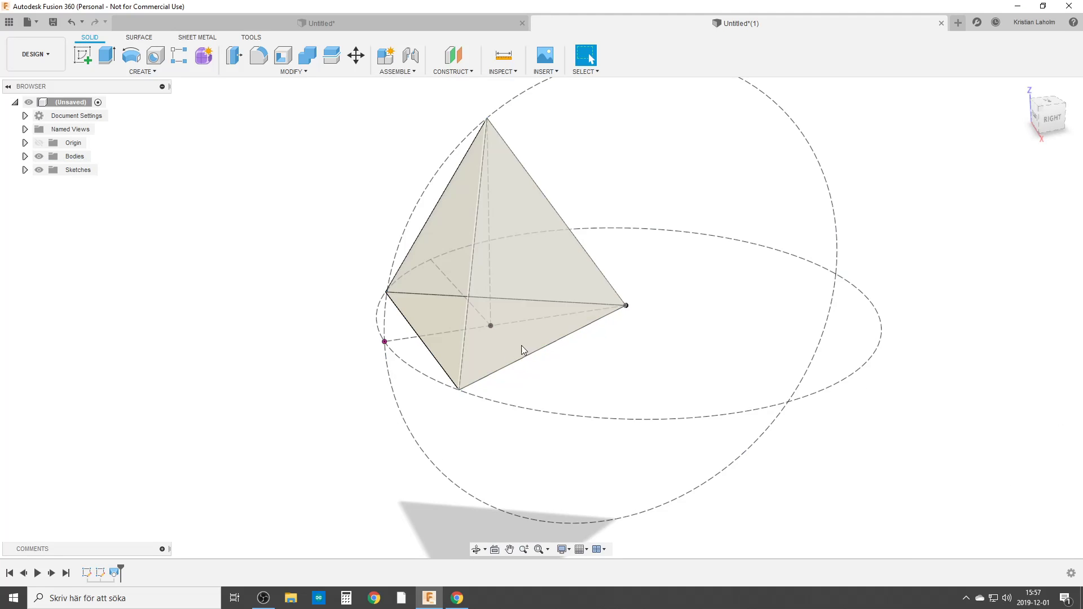
pyautogui.keyDown('shift'); pyautogui.moveTo(534, 315); pyautogui.dragTo(518, 369, button='middle'); pyautogui.keyUp('shift')
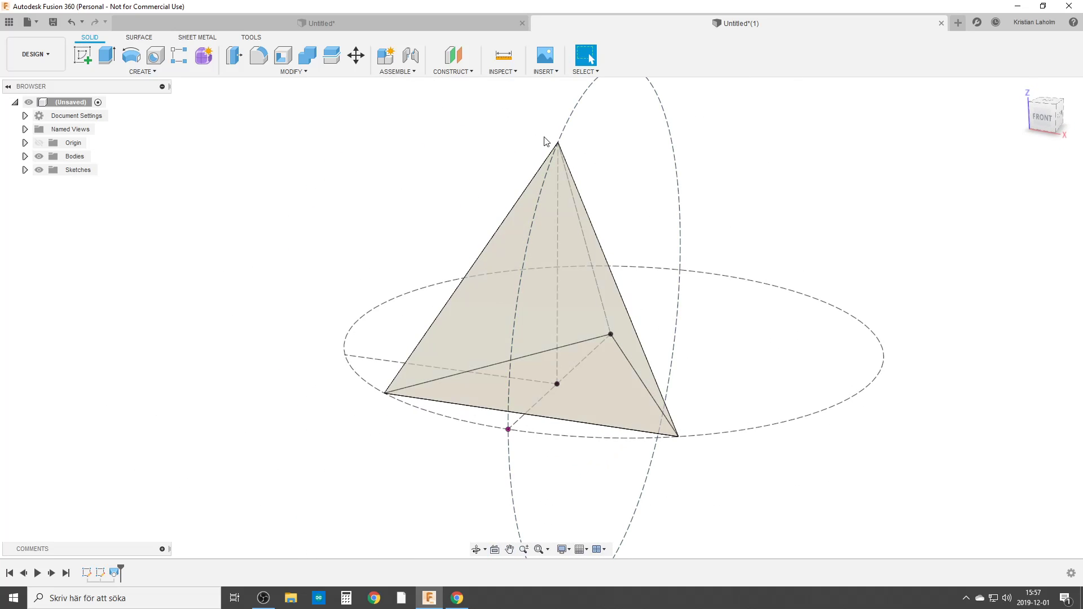
pyautogui.click(514, 61)
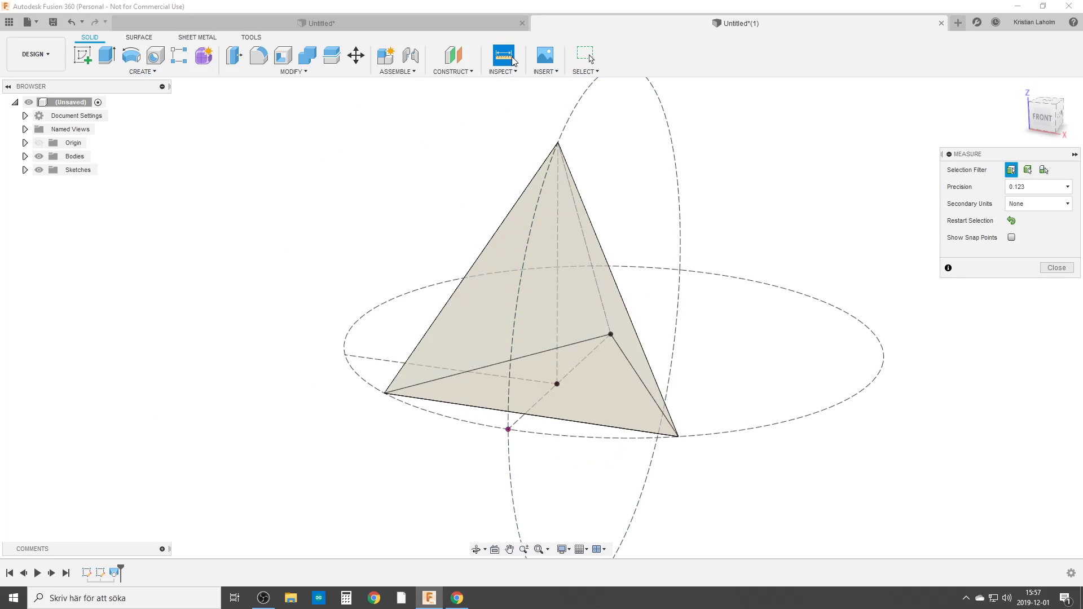
pyautogui.click(557, 143)
pyautogui.moveTo(575, 184)
pyautogui.keyDown('shift'); pyautogui.mouseDown(button='middle')
pyautogui.moveTo(583, 285)
pyautogui.moveTo(641, 412)
pyautogui.mouseUp(button='middle'); pyautogui.keyUp('shift')
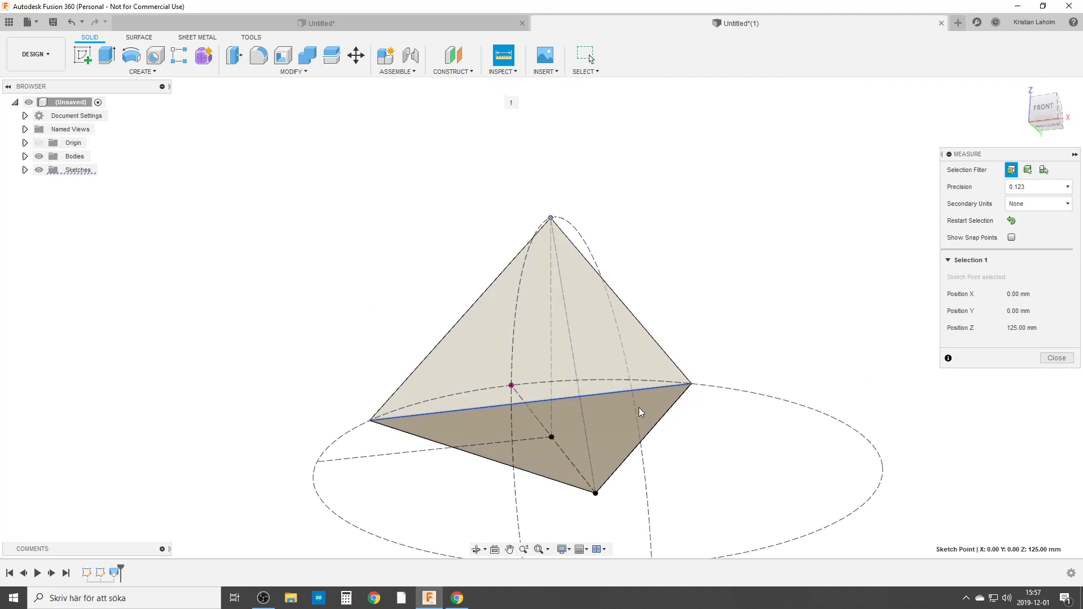
pyautogui.click(611, 433)
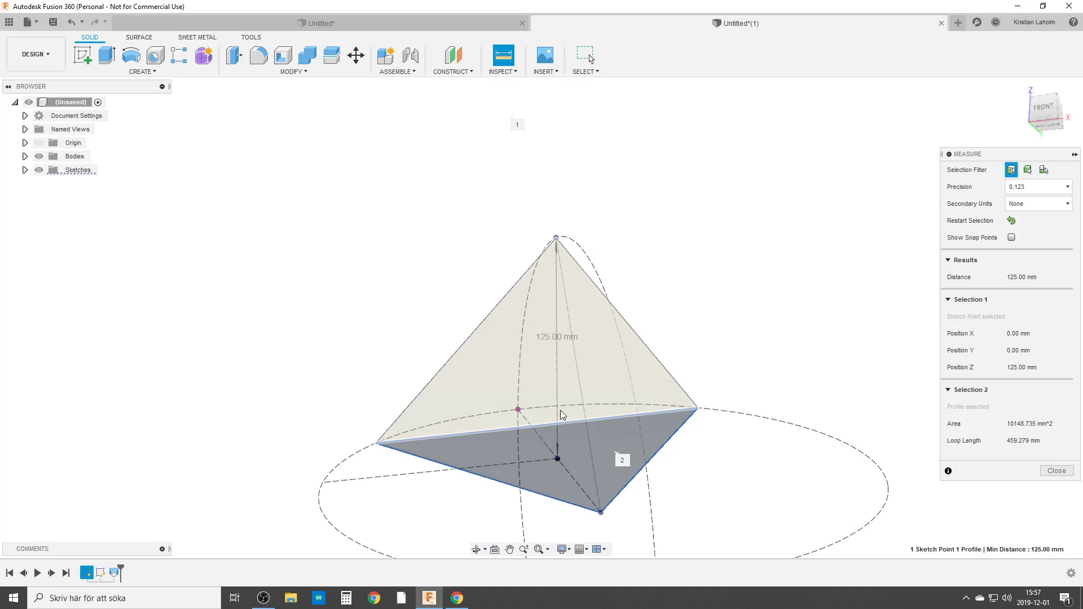
pyautogui.keyDown('shift'); pyautogui.moveTo(561, 415); pyautogui.dragTo(564, 457, button='middle'); pyautogui.keyUp('shift')
pyautogui.click(1058, 472)
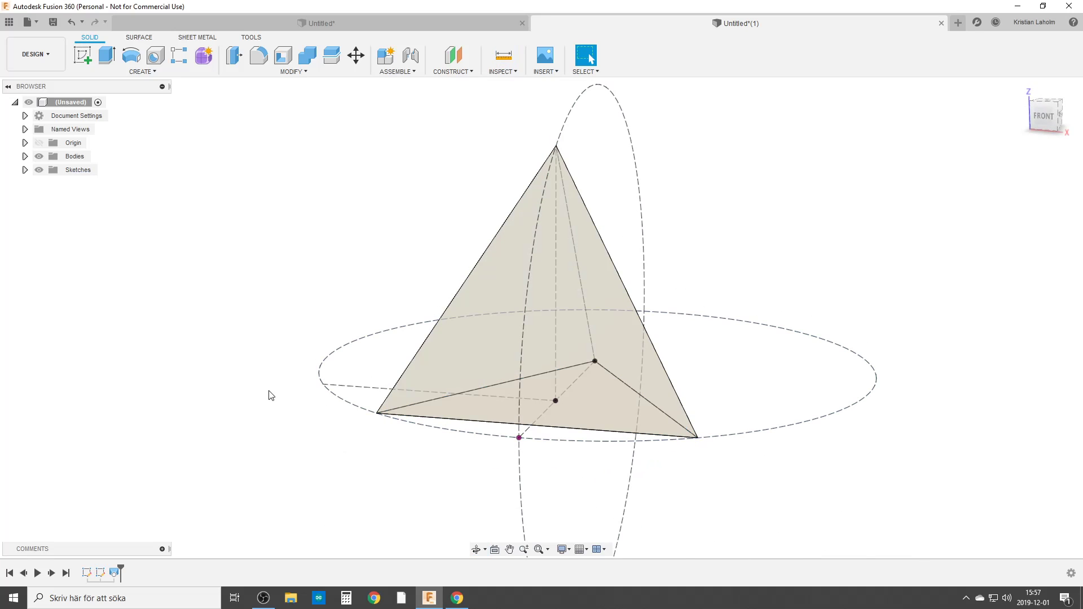
# Step: Change the sketch's 125 dimension to 36 and finish so the tetrahedron regenerates smaller
pyautogui.doubleClick(86, 574)
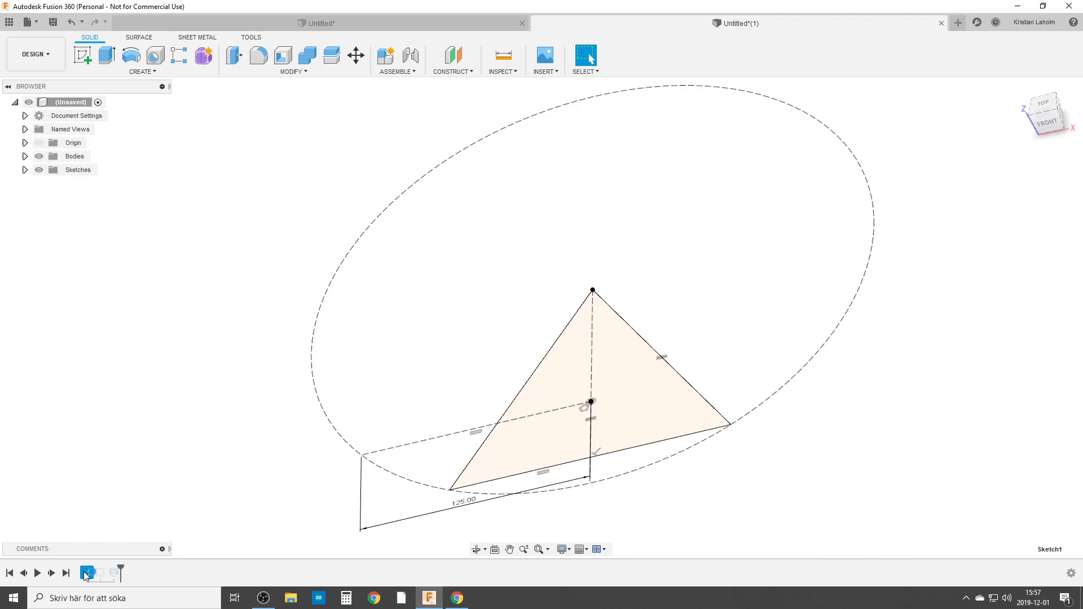
pyautogui.doubleClick(447, 494)
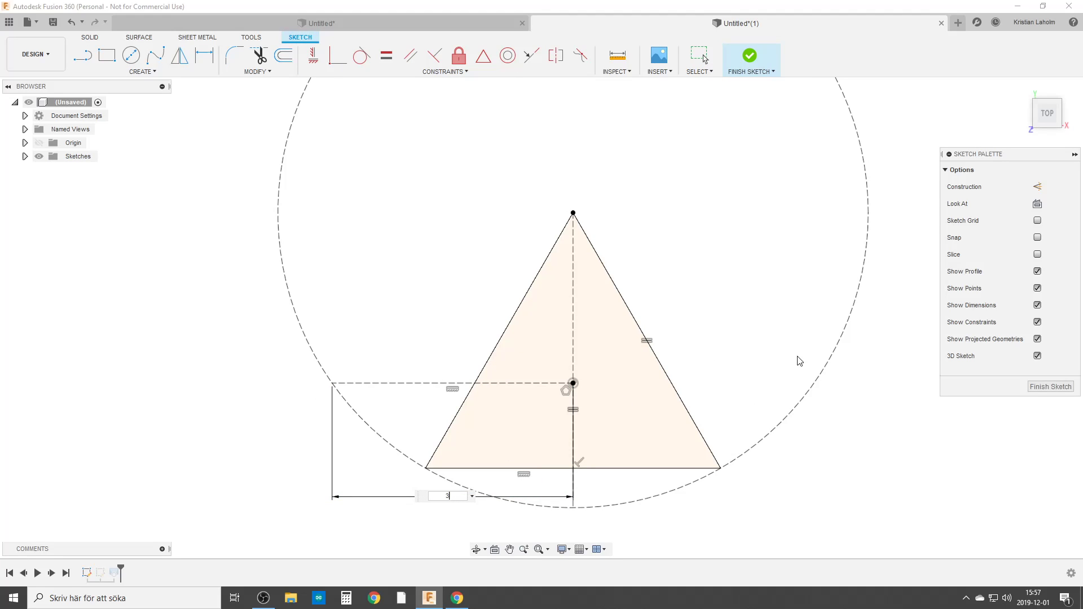
pyautogui.write('36')
pyautogui.press('Return')
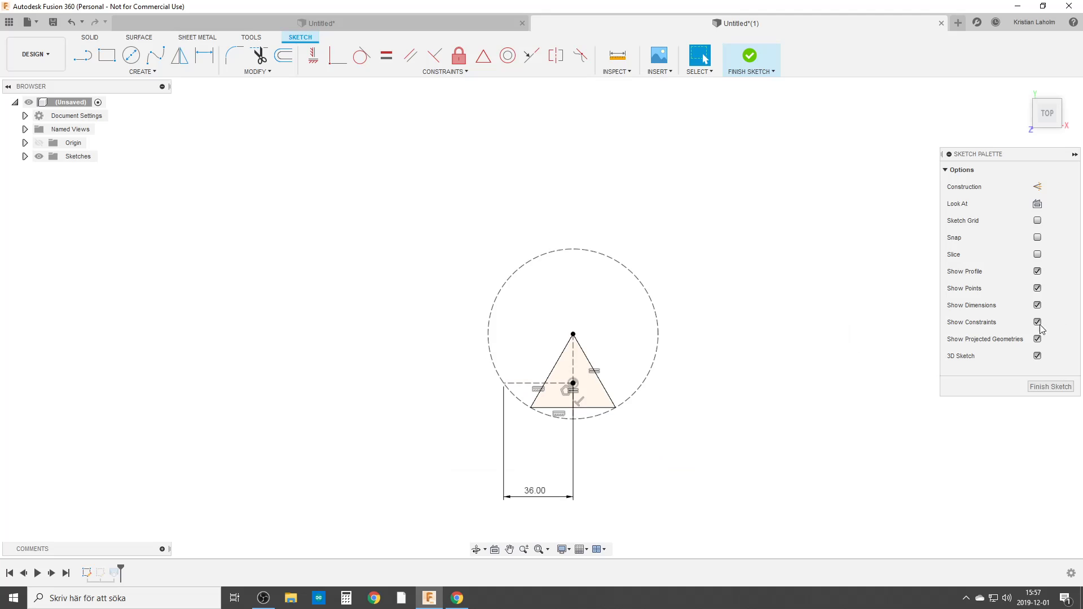
pyautogui.click(1051, 387)
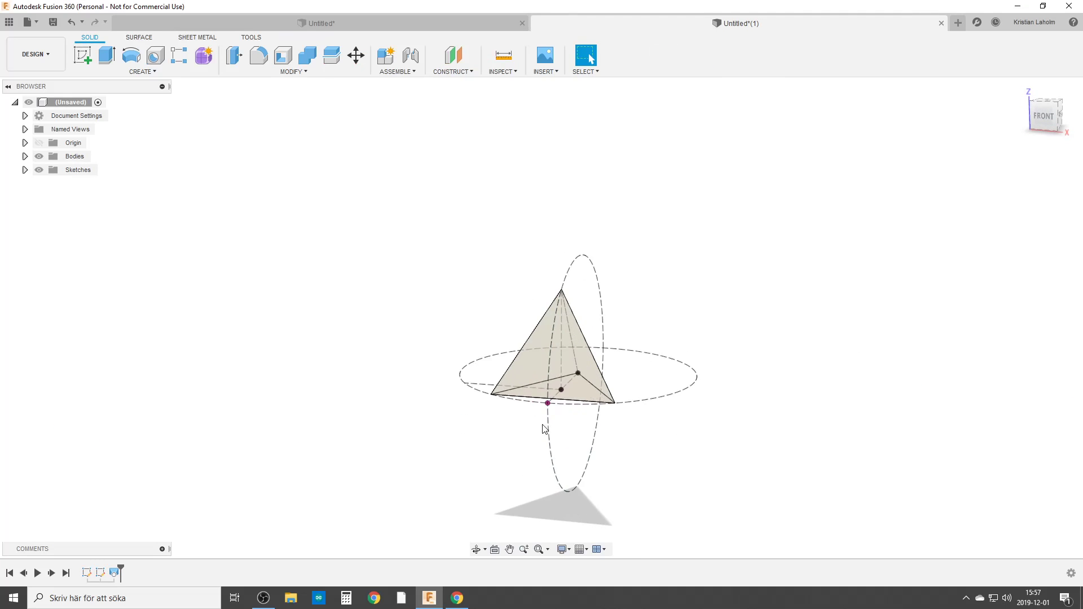
pyautogui.keyDown('shift'); pyautogui.moveTo(571, 356); pyautogui.dragTo(555, 397, button='middle'); pyautogui.keyUp('shift')
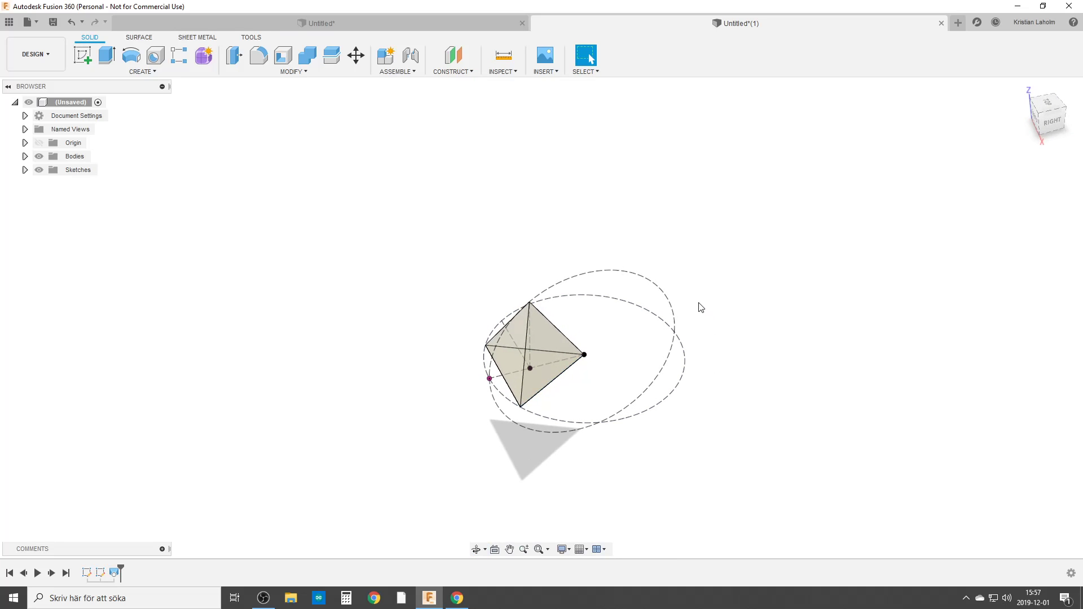